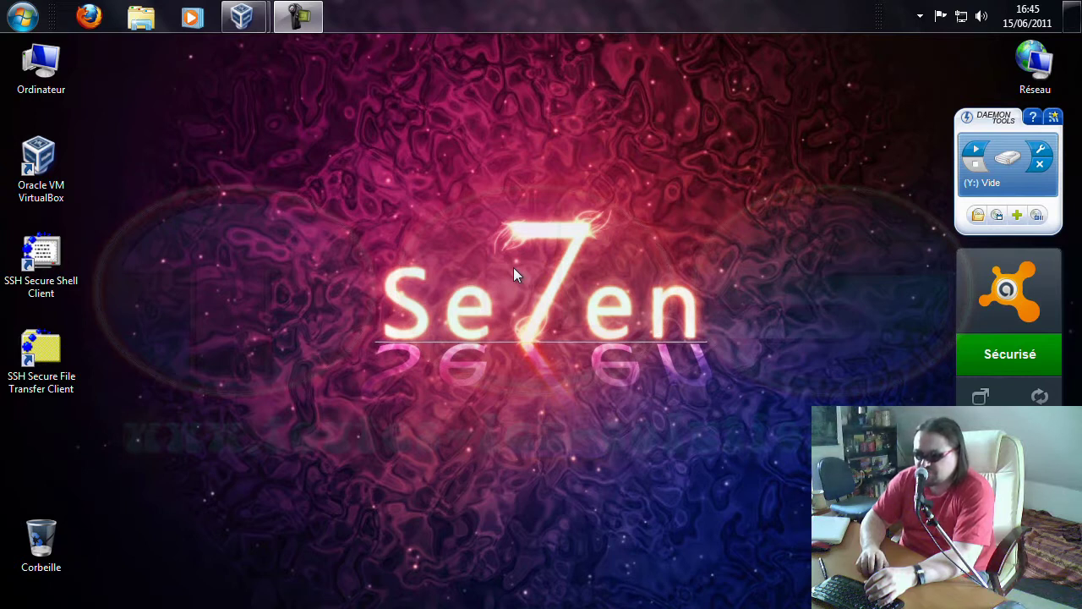
# Step: Switch to the running Windows 7 64 Bits virtual machine
pyautogui.moveTo(243, 16)
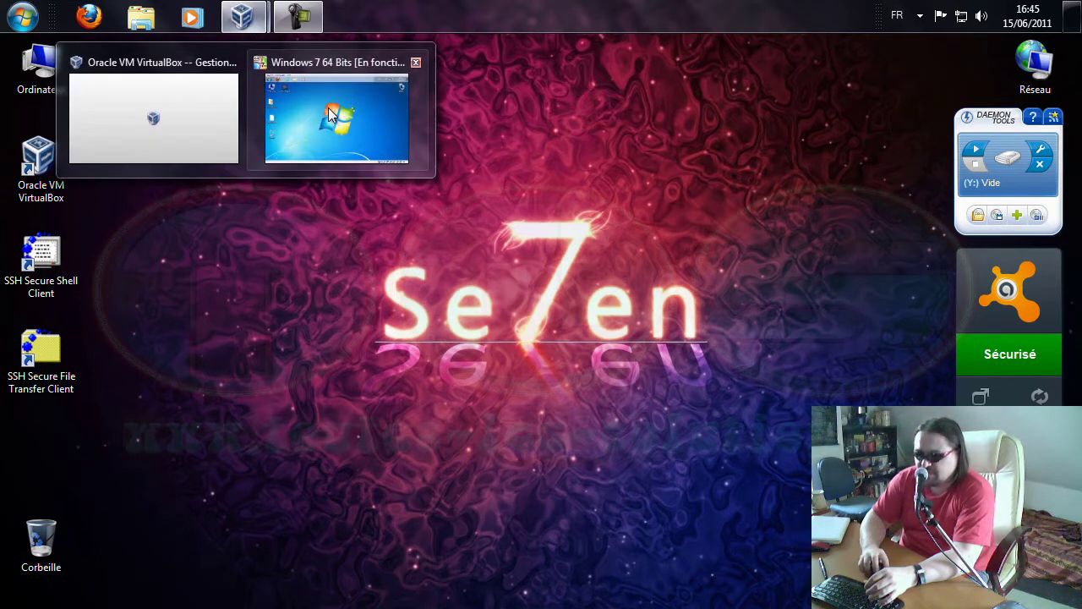
pyautogui.click(331, 118)
pyautogui.click(139, 68)
pyautogui.click(148, 90)
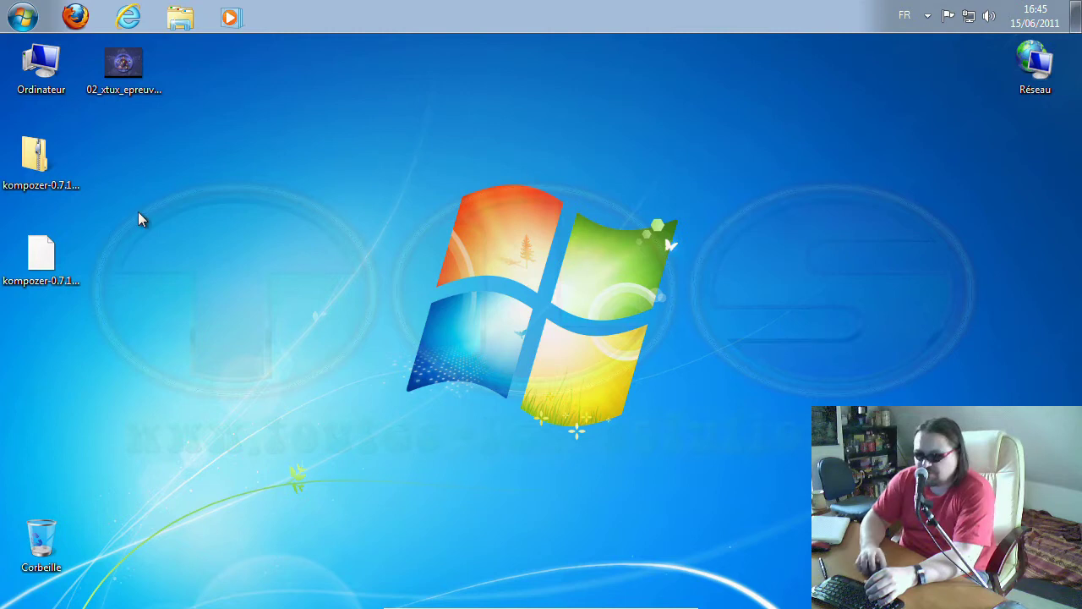
# Step: Extract kompozer-0.7.10-win32.zip on the desktop with 7-Zip into its own kompozer-0.7.10-win32 folder
pyautogui.click(40, 167)
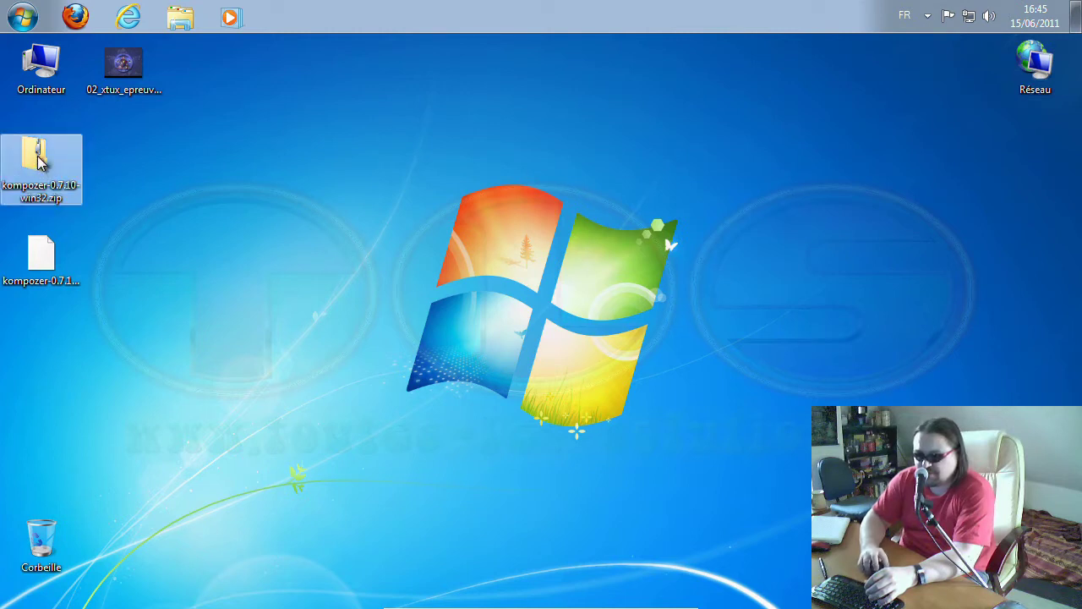
pyautogui.click(38, 266)
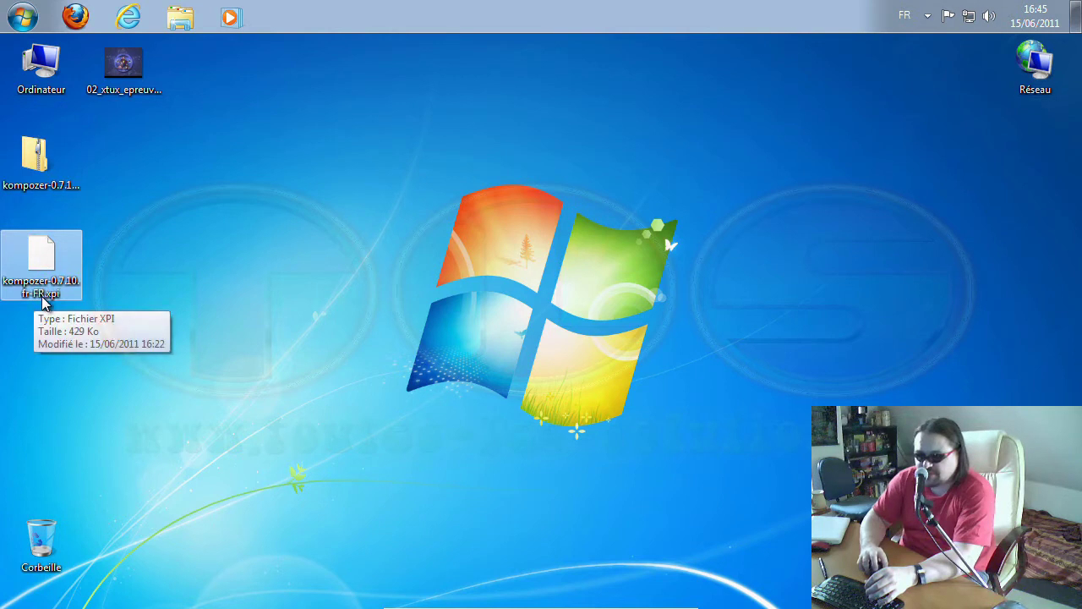
pyautogui.click(37, 160)
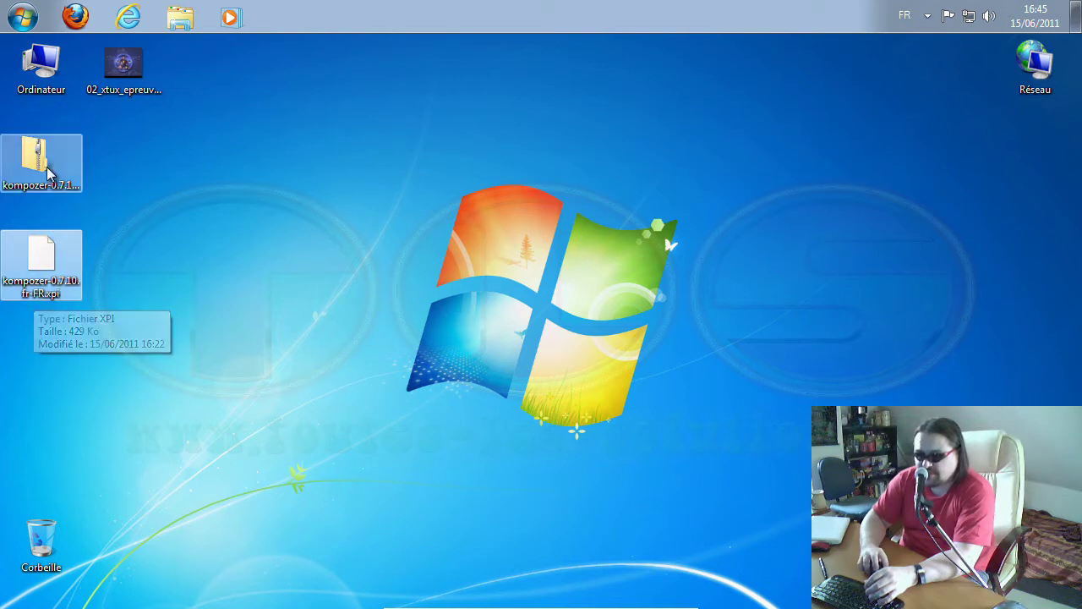
pyautogui.rightClick(38, 160)
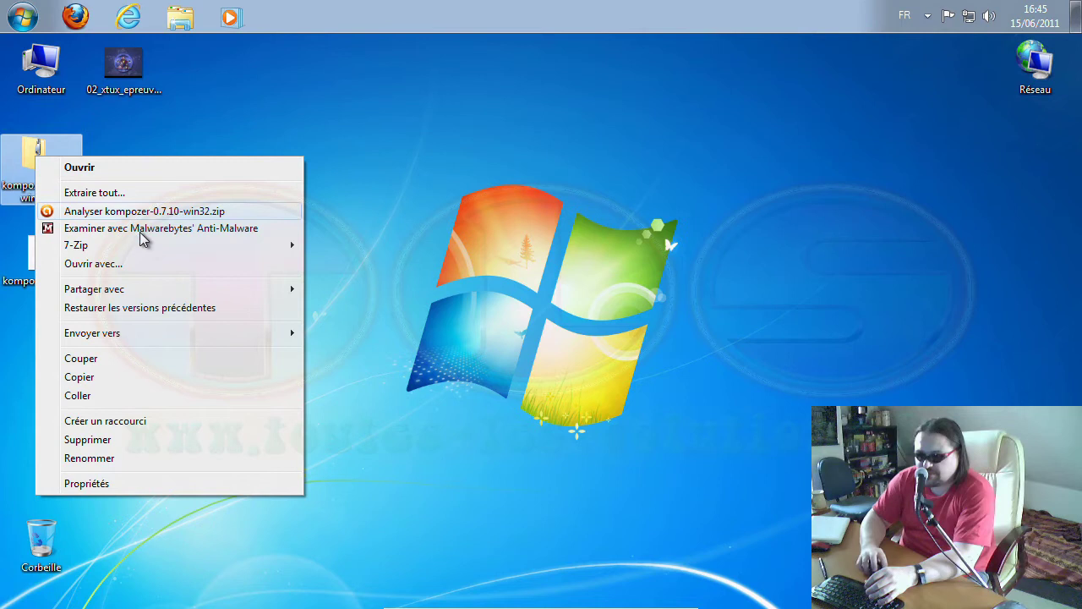
pyautogui.moveTo(152, 245)
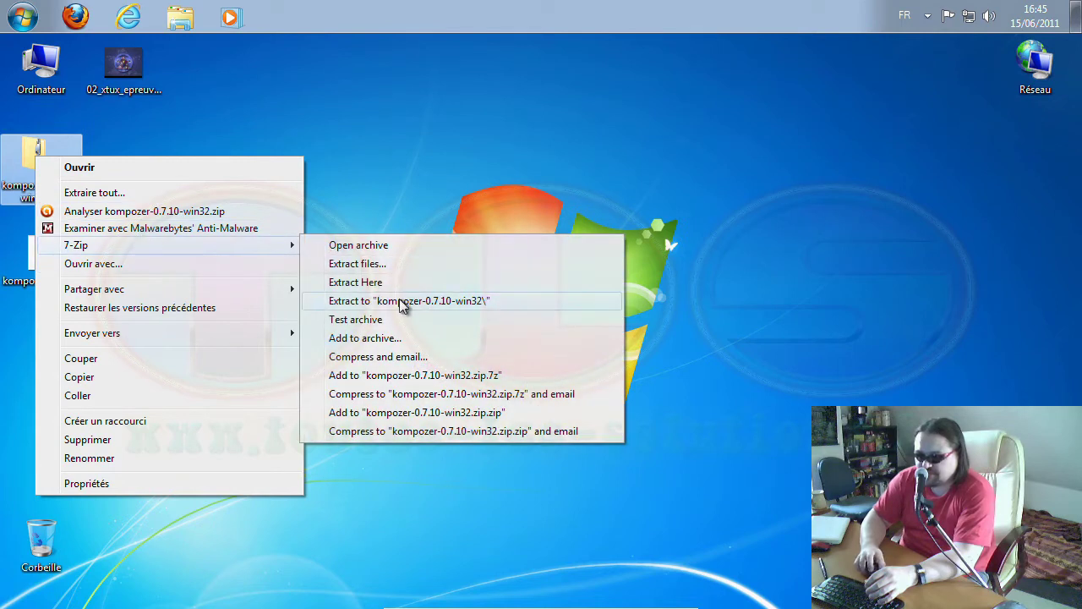
pyautogui.click(399, 298)
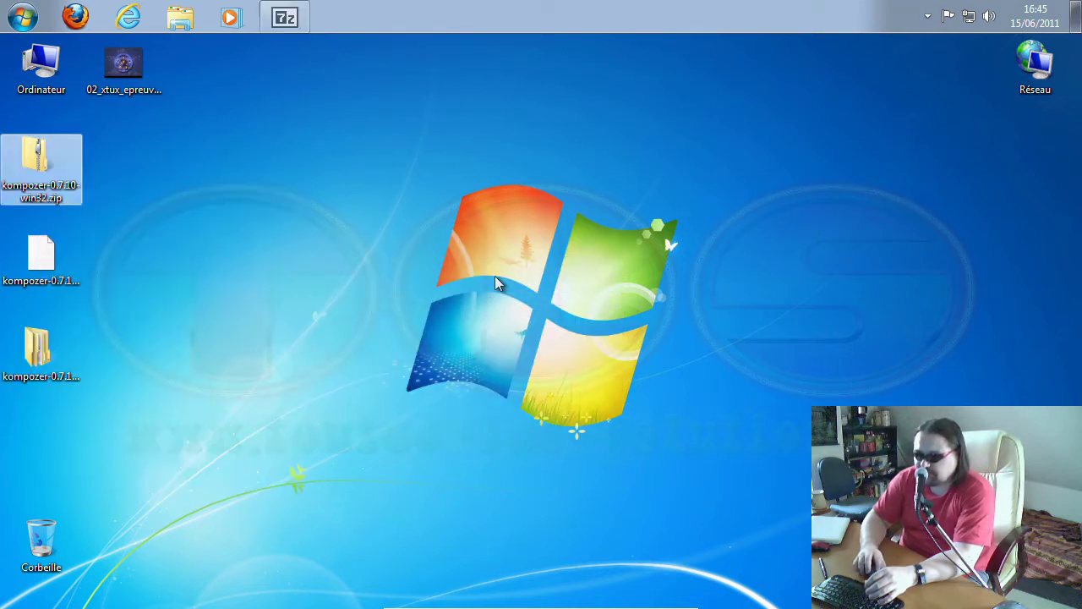
# Step: Launch kompozer.exe from the extracted KompoZer 0.7.10 folder and dismiss the startup tips
pyautogui.doubleClick(38, 347)
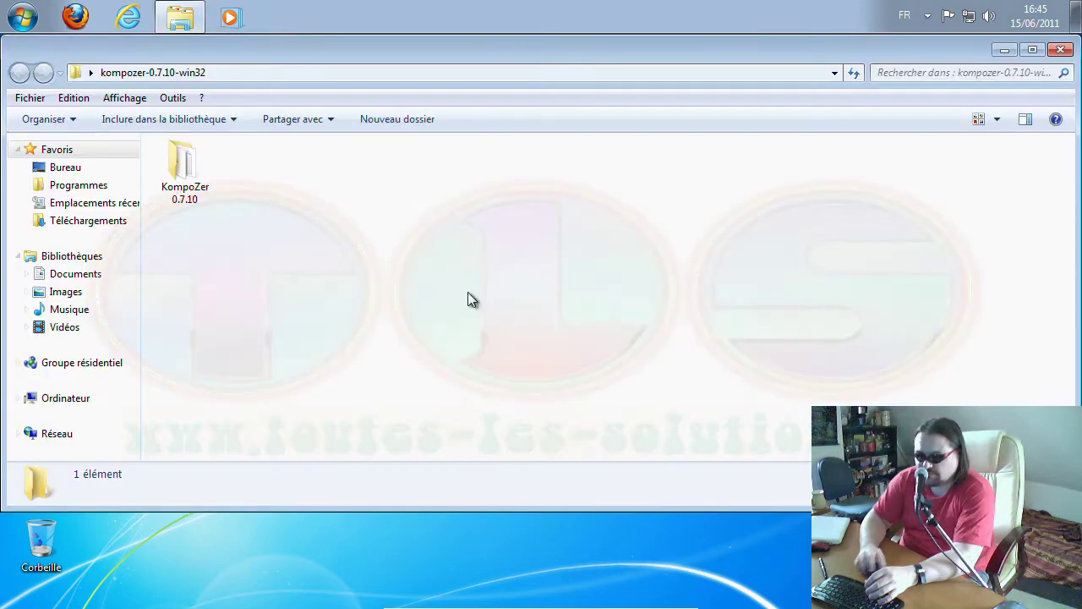
pyautogui.doubleClick(185, 169)
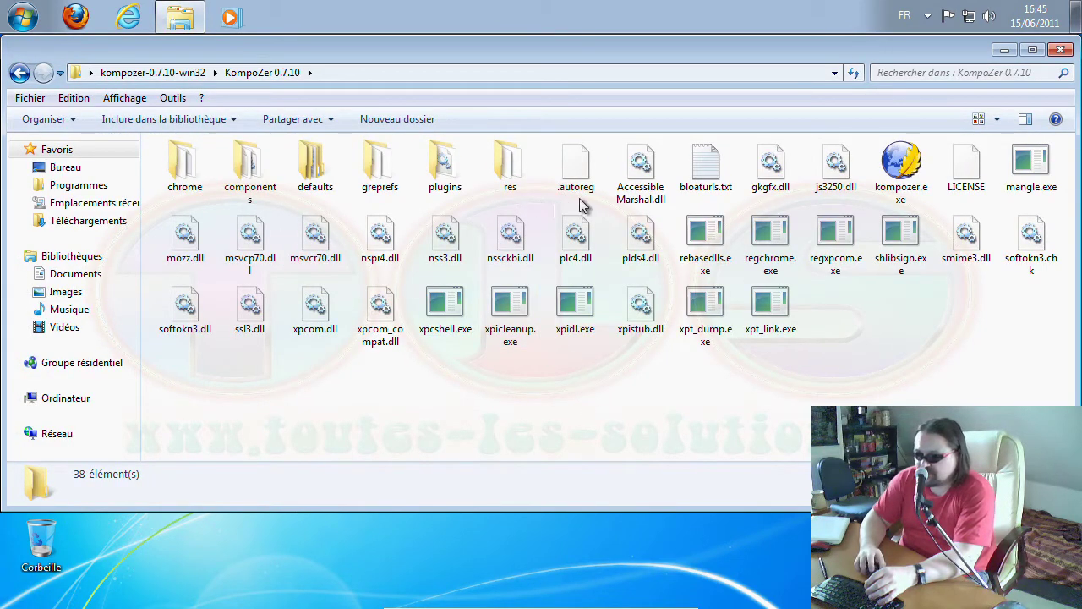
pyautogui.doubleClick(904, 165)
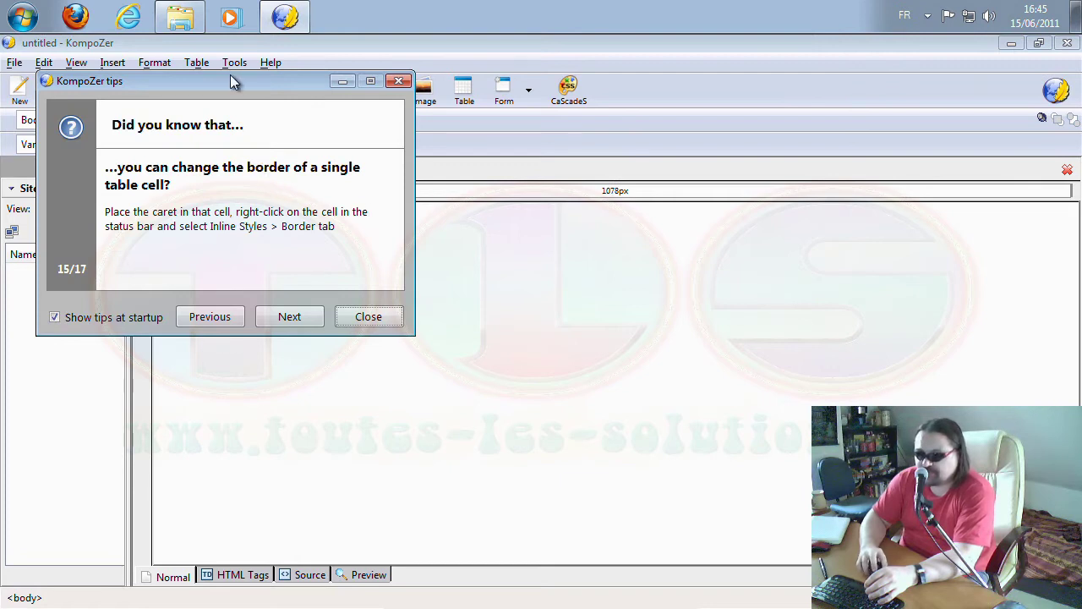
pyautogui.moveTo(226, 80); pyautogui.dragTo(484, 97)
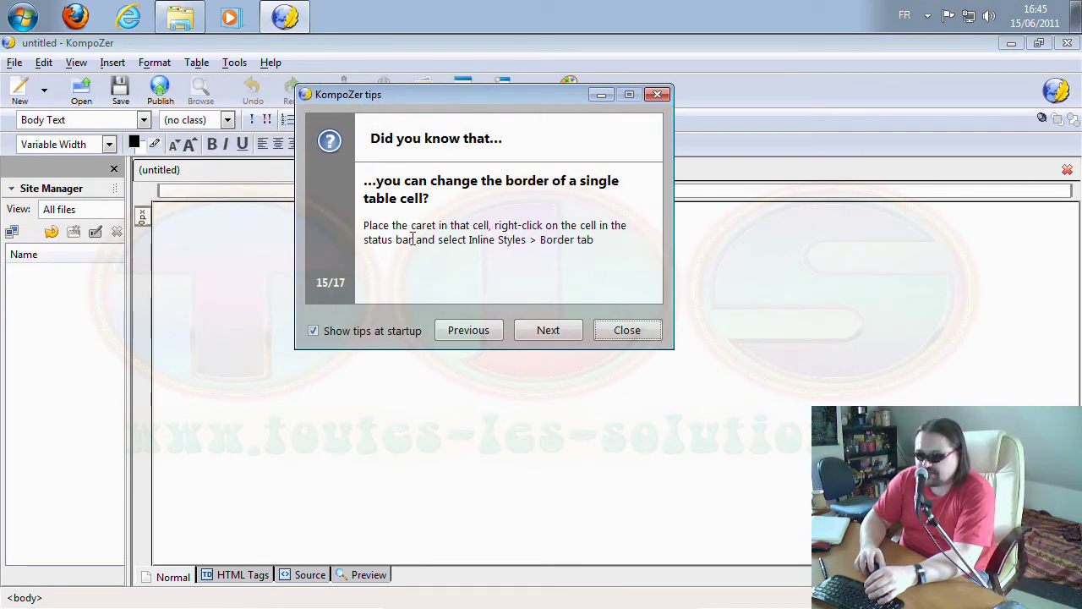
pyautogui.click(629, 331)
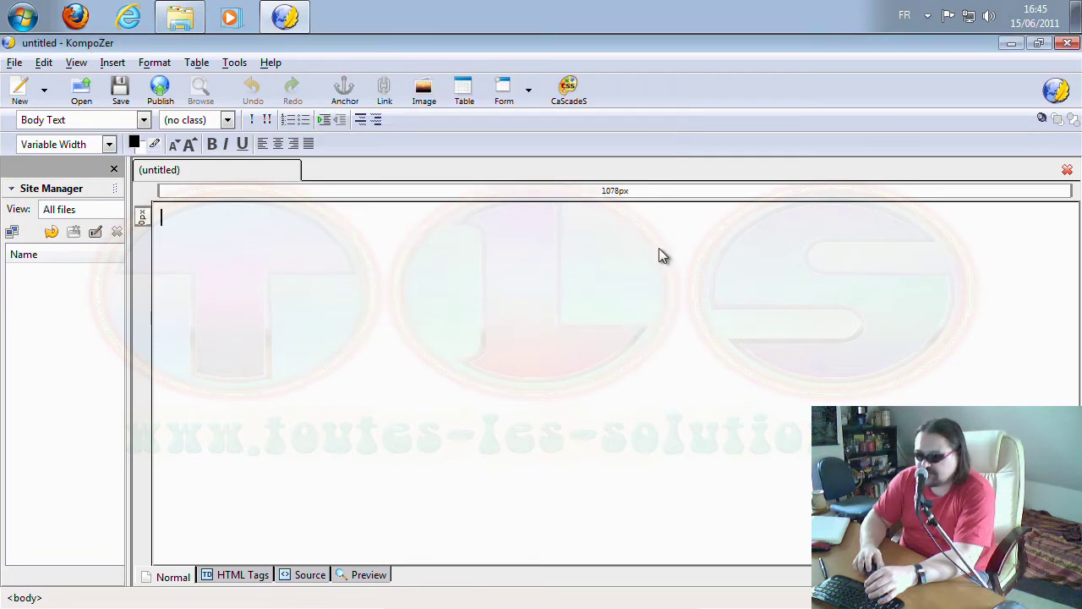
# Step: Close the file explorer window and restore KompoZer to a smaller window that leaves the desktop files accessible
pyautogui.click(1012, 44)
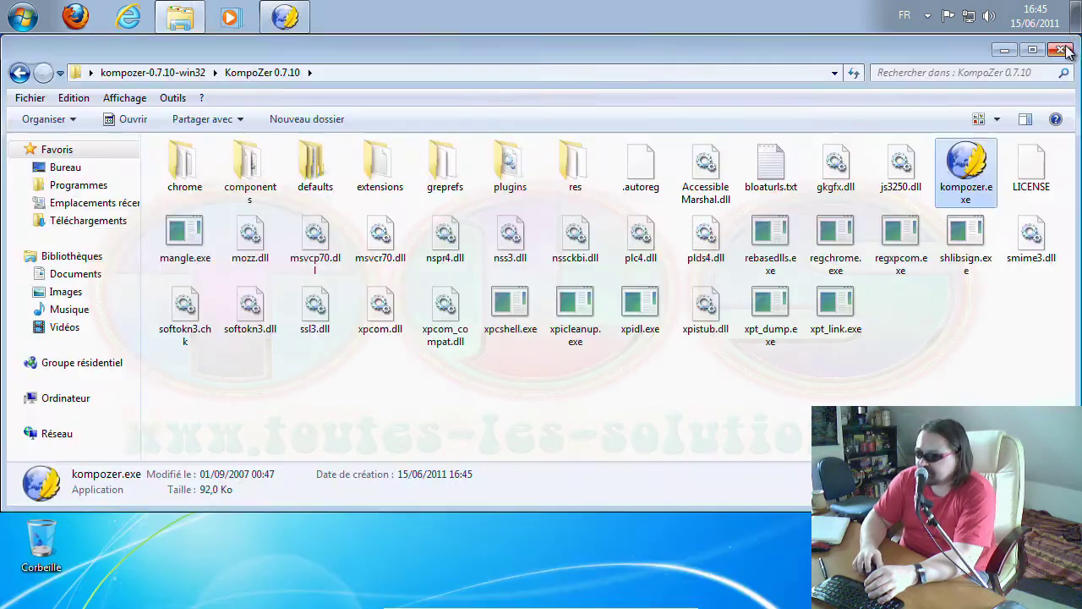
pyautogui.click(282, 16)
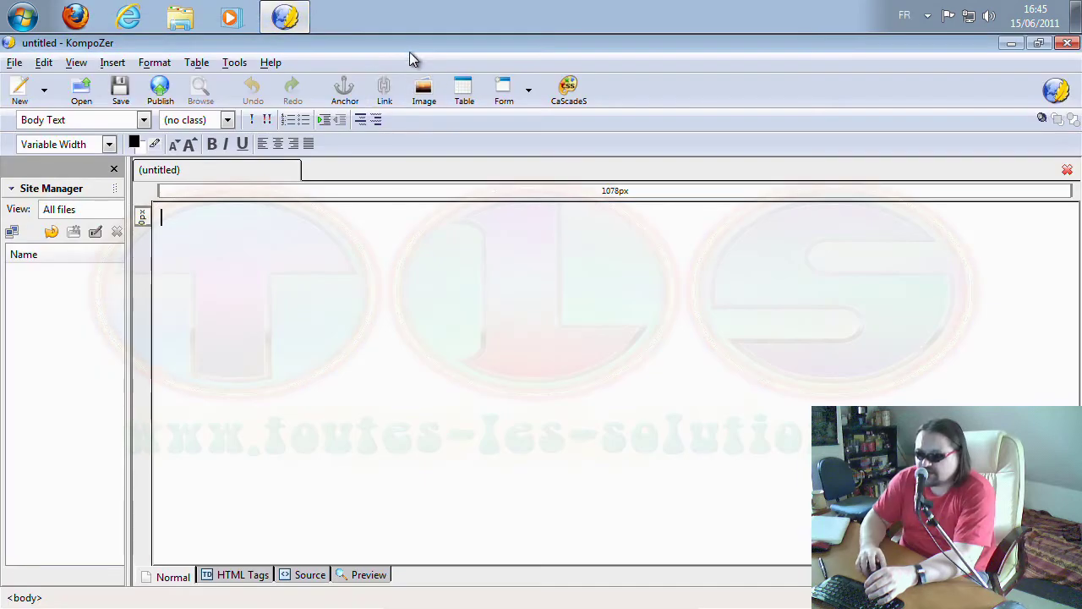
pyautogui.doubleClick(414, 48)
pyautogui.moveTo(391, 47); pyautogui.dragTo(582, 55)
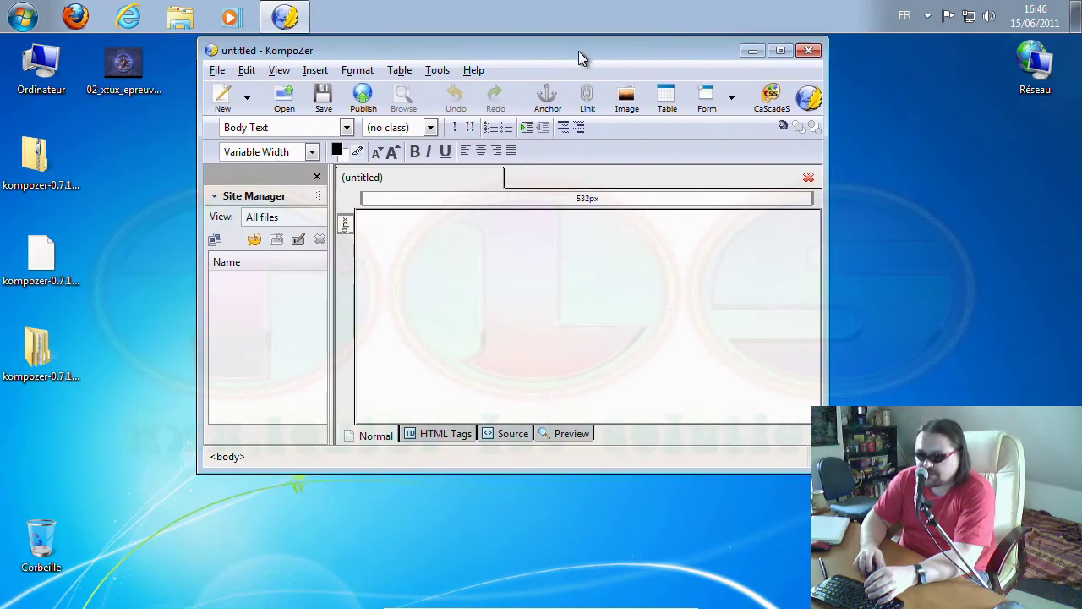
# Step: Install the French language extension kompozer-0.7.10.fr-FR.xpi from the desktop in KompoZer's extension manager, and close the manager
pyautogui.click(440, 71)
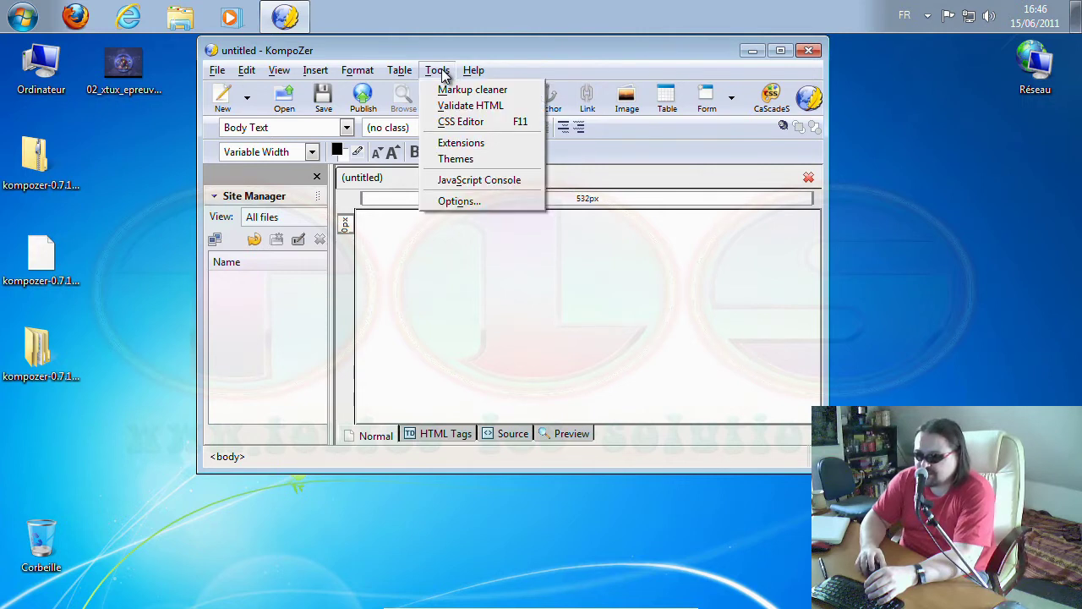
pyautogui.click(472, 145)
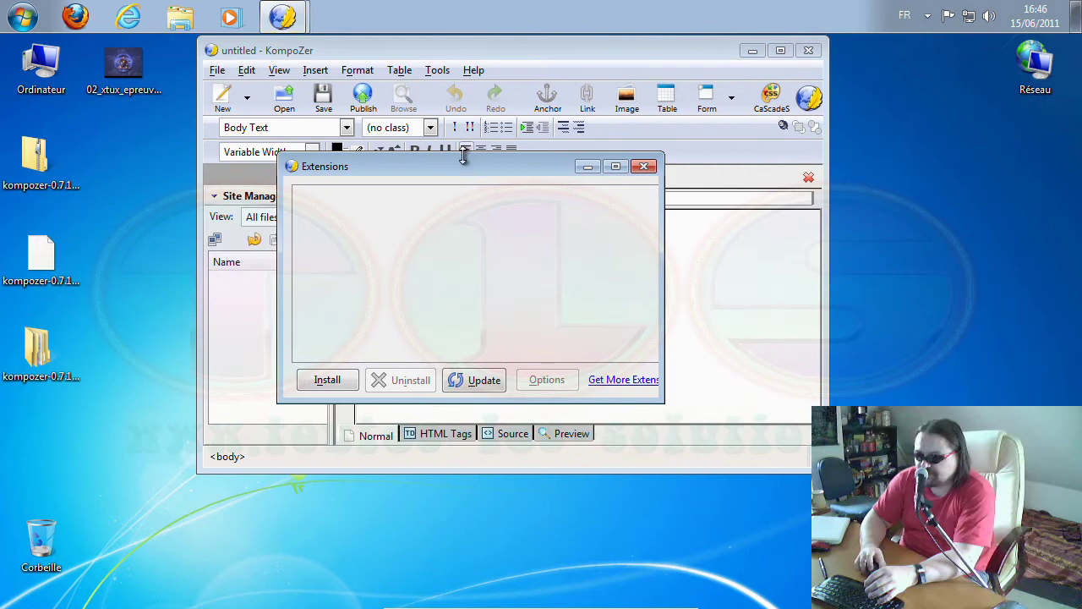
pyautogui.moveTo(454, 169); pyautogui.dragTo(450, 113)
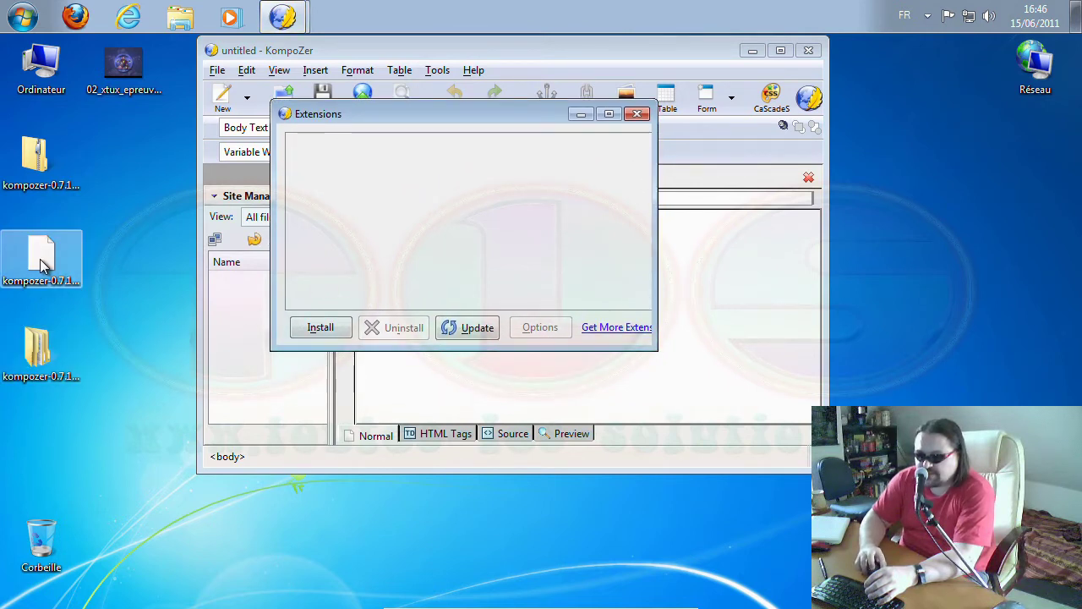
pyautogui.moveTo(40, 259); pyautogui.dragTo(465, 228)
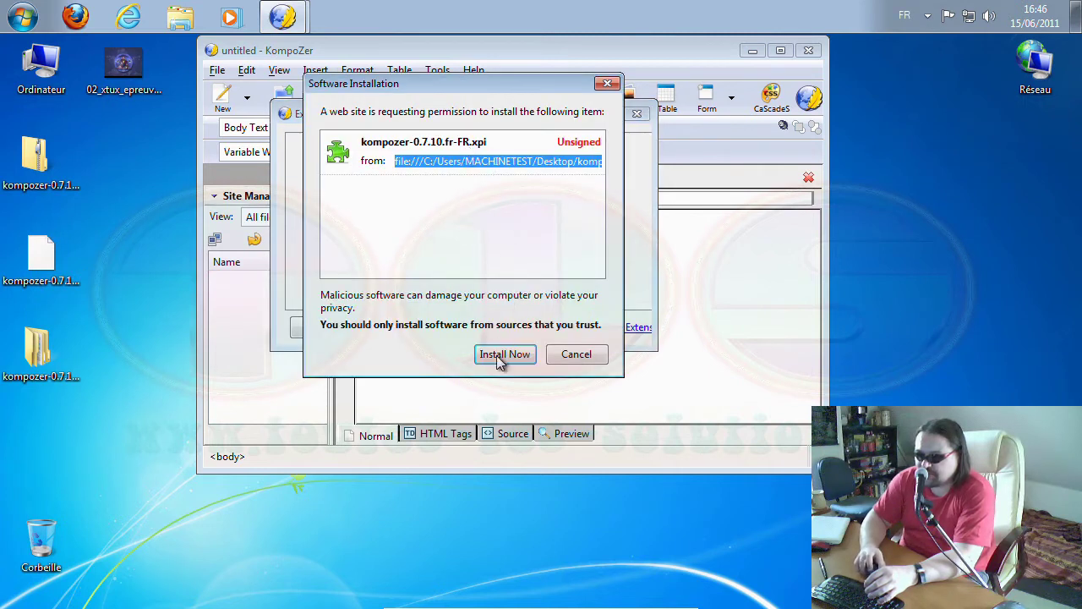
pyautogui.click(504, 357)
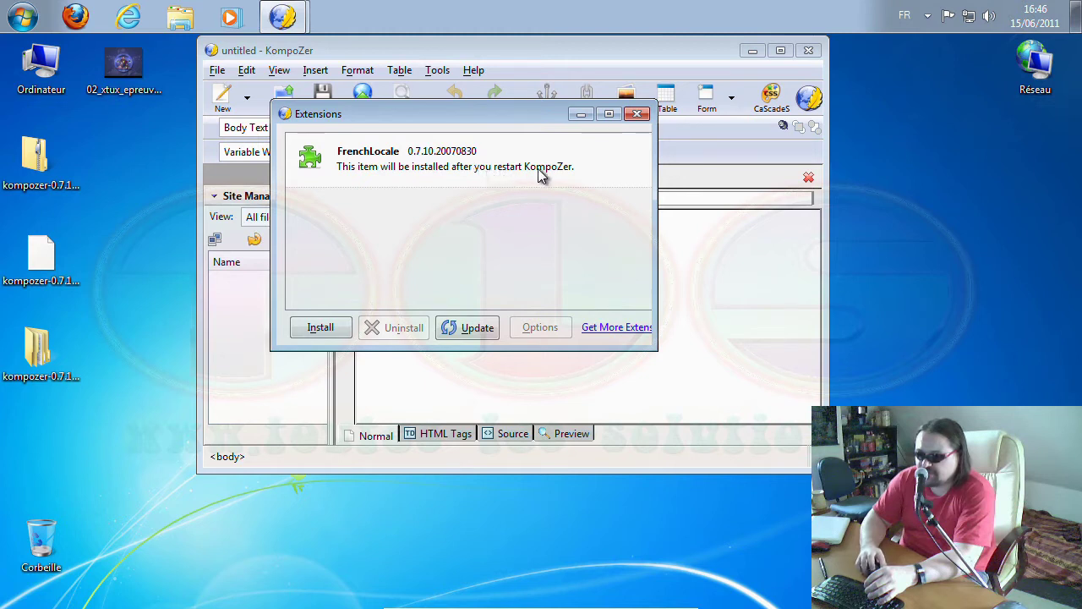
pyautogui.click(639, 116)
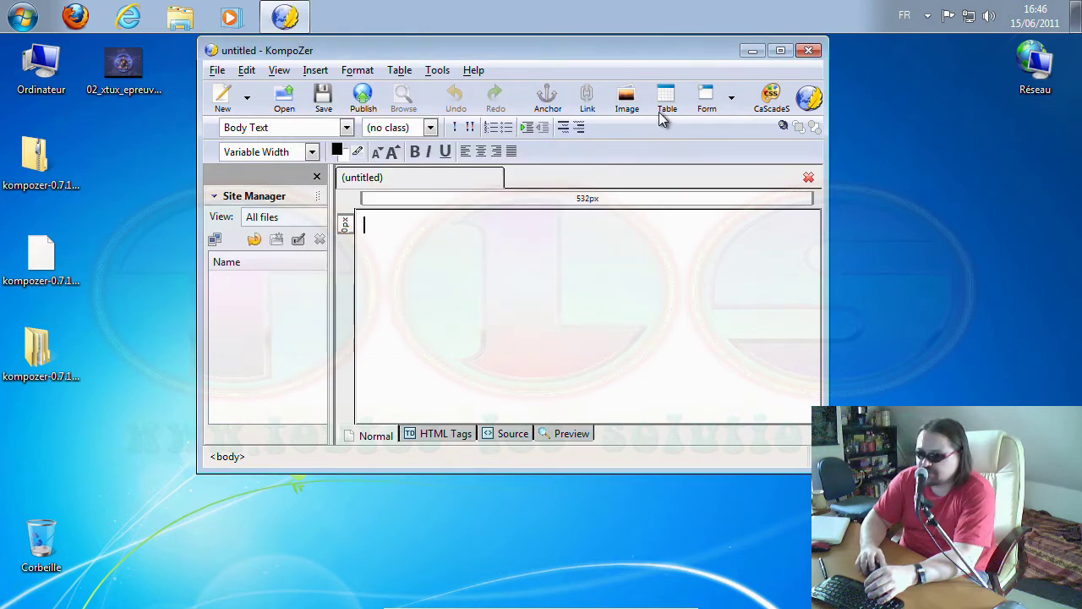
# Step: Restart KompoZer by running kompozer.exe again from the extracted KompoZer 0.7.10 folder, and dismiss the startup tips
pyautogui.click(809, 52)
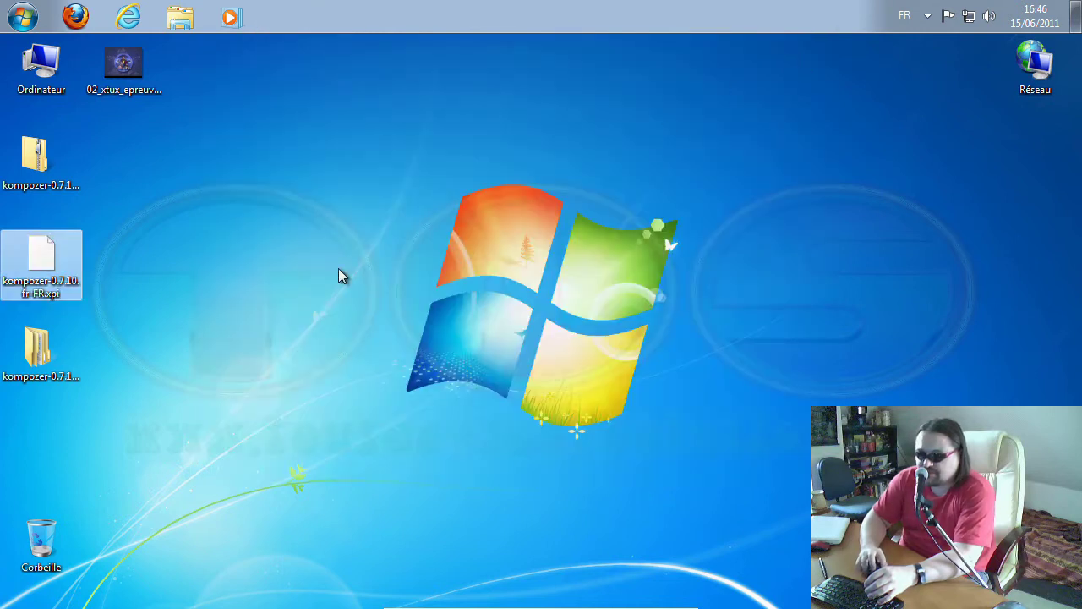
pyautogui.doubleClick(37, 348)
pyautogui.doubleClick(200, 181)
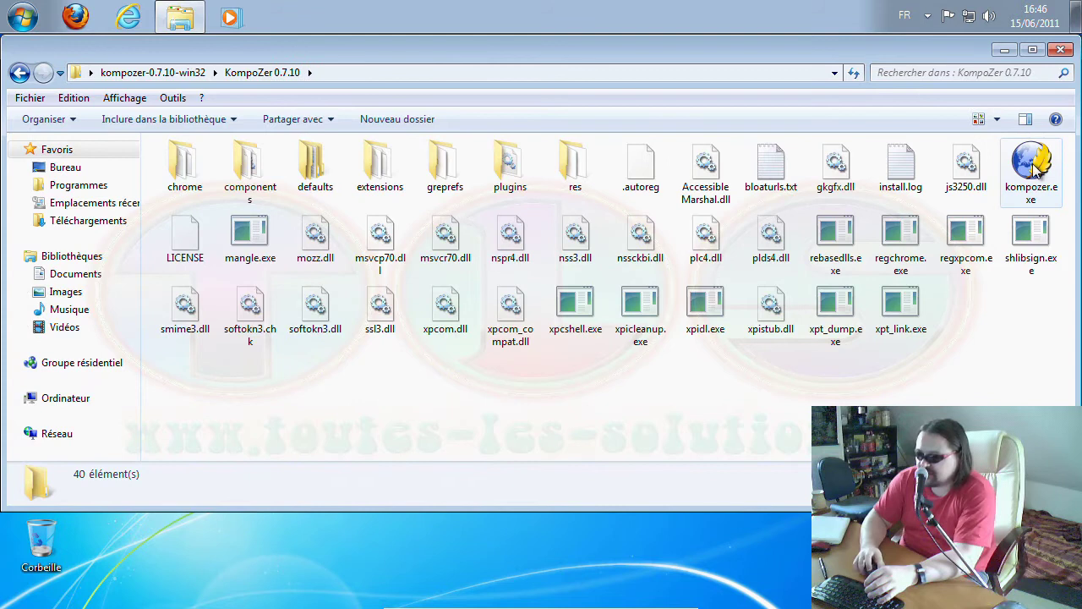
pyautogui.click(1037, 169)
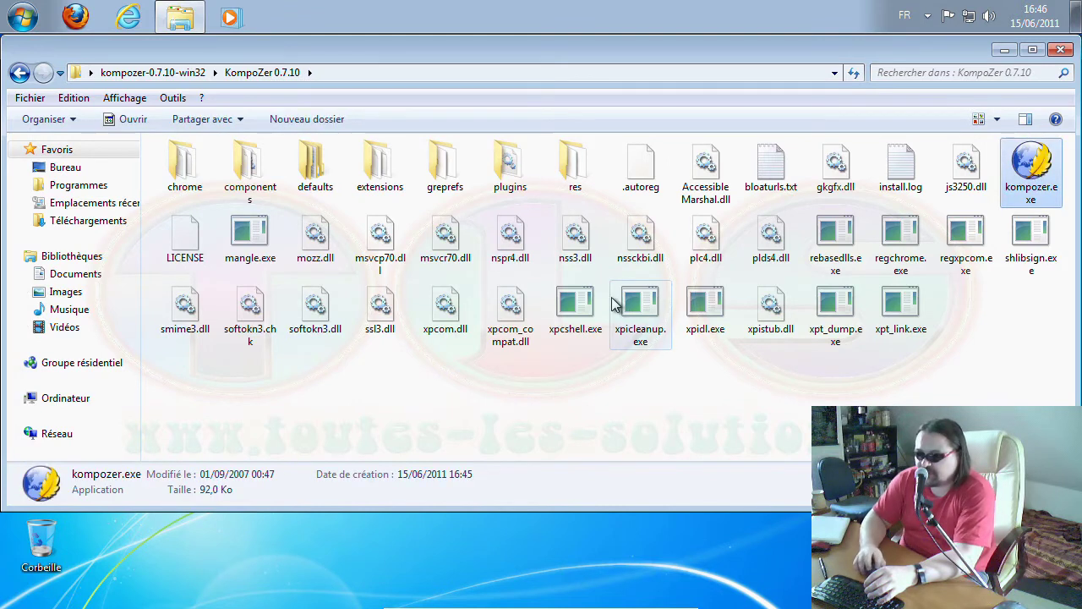
pyautogui.press('Return')
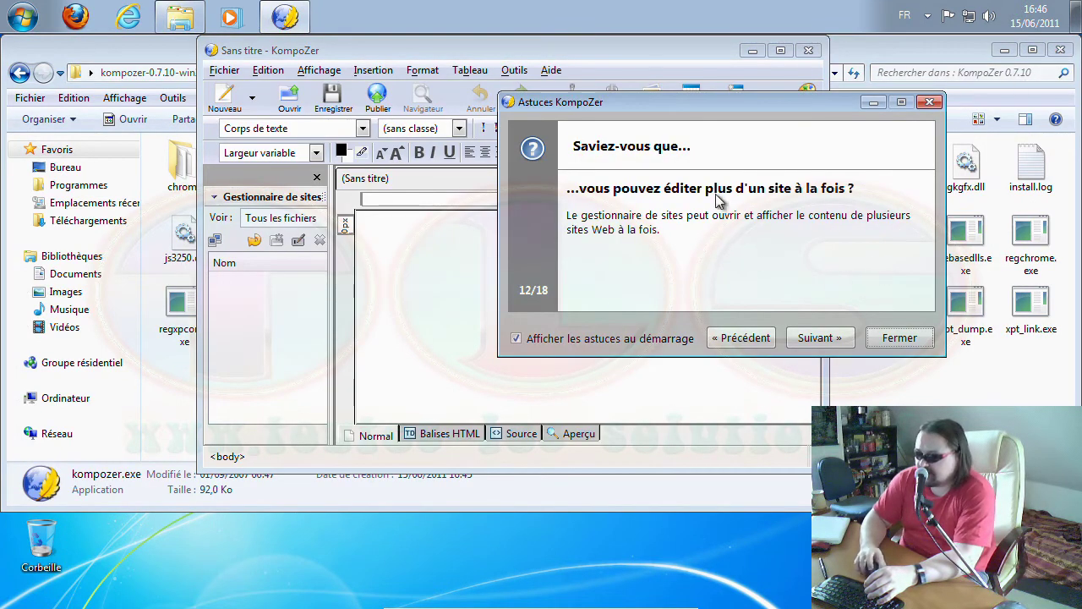
pyautogui.moveTo(602, 102); pyautogui.dragTo(372, 83)
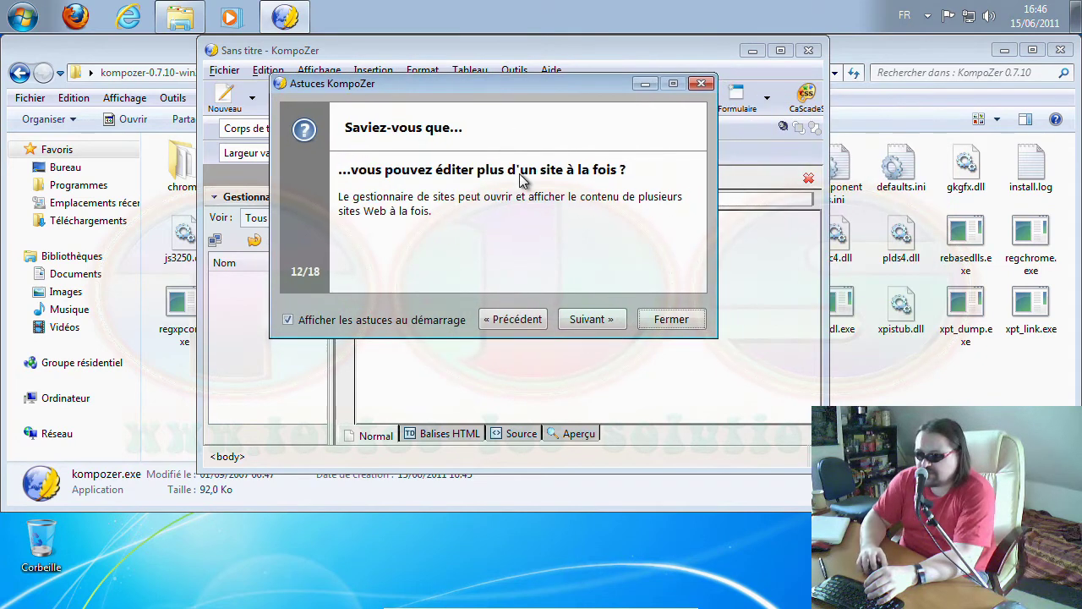
pyautogui.click(671, 319)
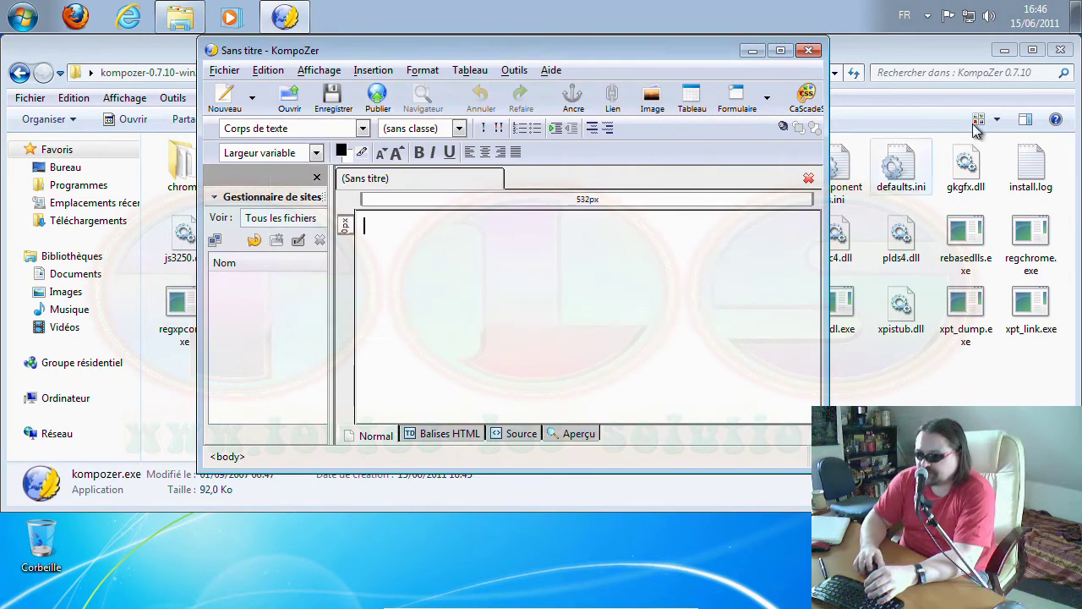
# Step: Close the file explorer window and maximize the KompoZer window
pyautogui.click(1062, 50)
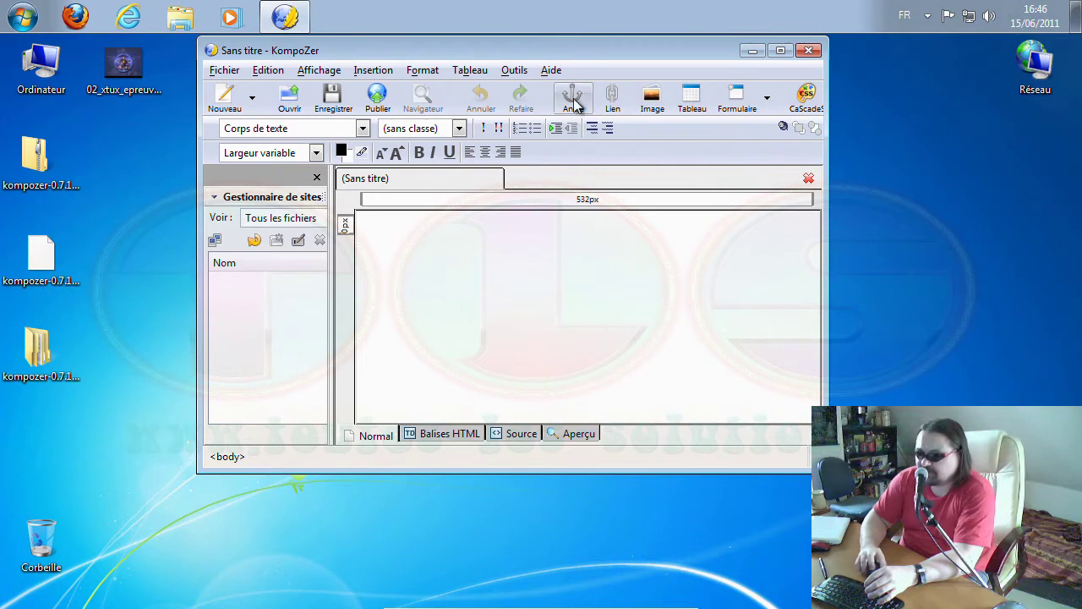
pyautogui.moveTo(560, 51); pyautogui.dragTo(535, 82)
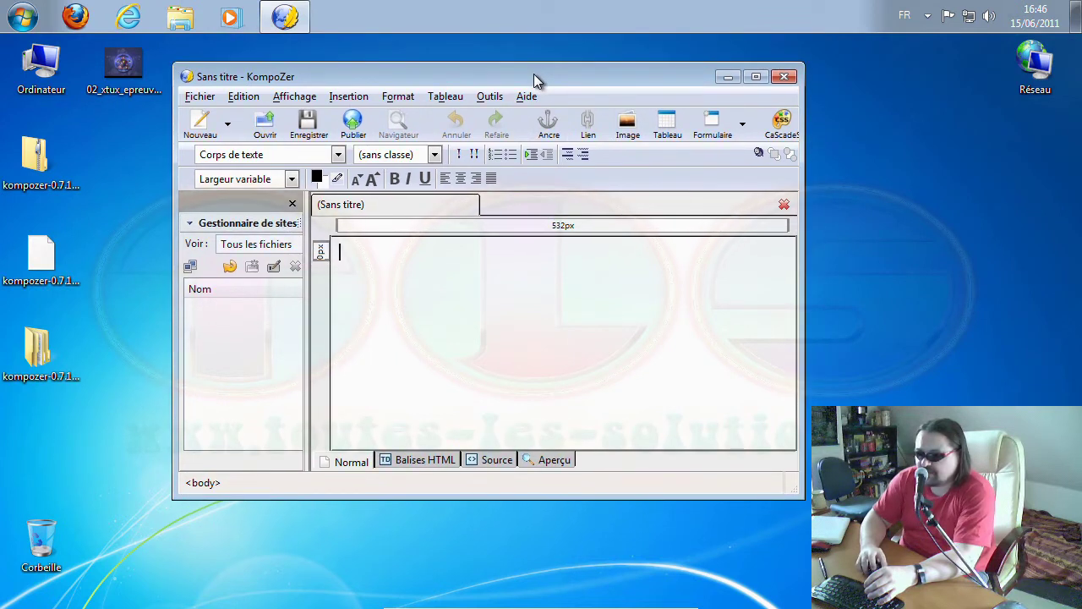
pyautogui.doubleClick(534, 82)
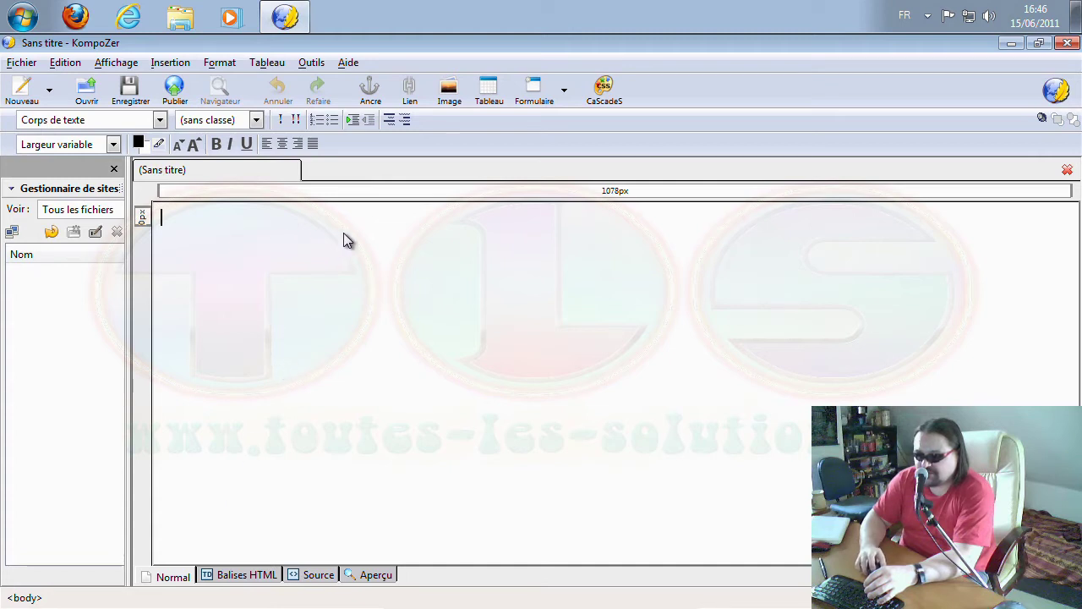
# Step: Check the blank page's HTML source, and write "Ceci est une page Internet" on the page in normal editing mode
pyautogui.click(318, 576)
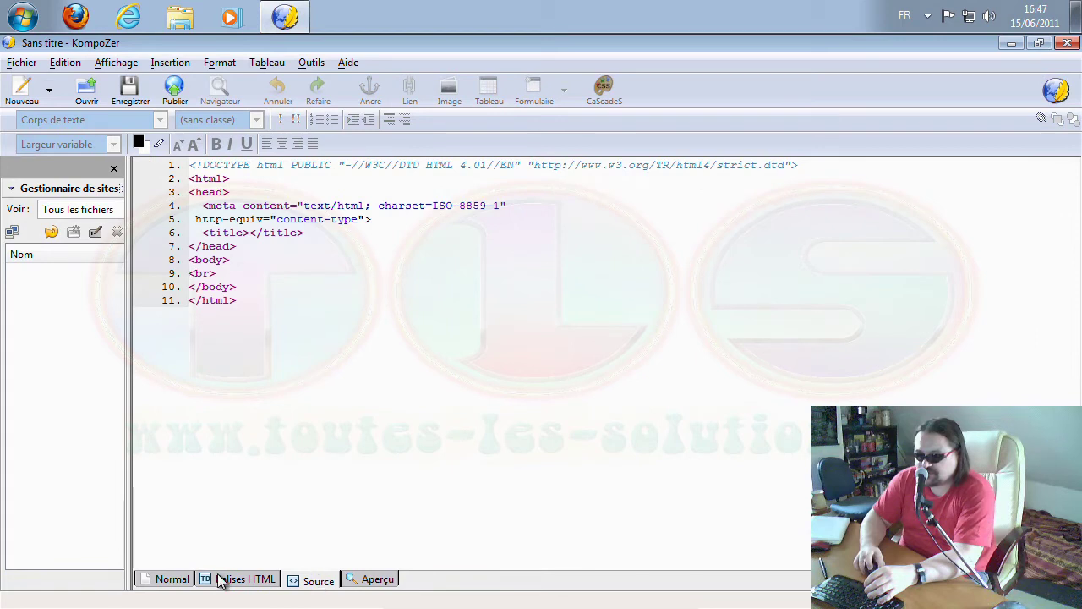
pyautogui.click(171, 580)
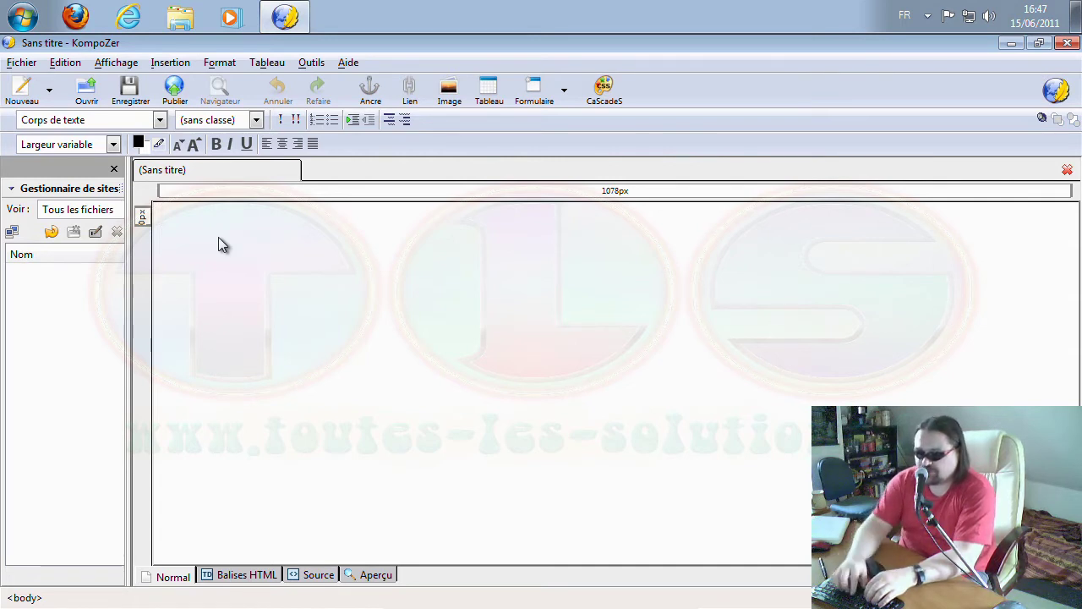
pyautogui.write('C')
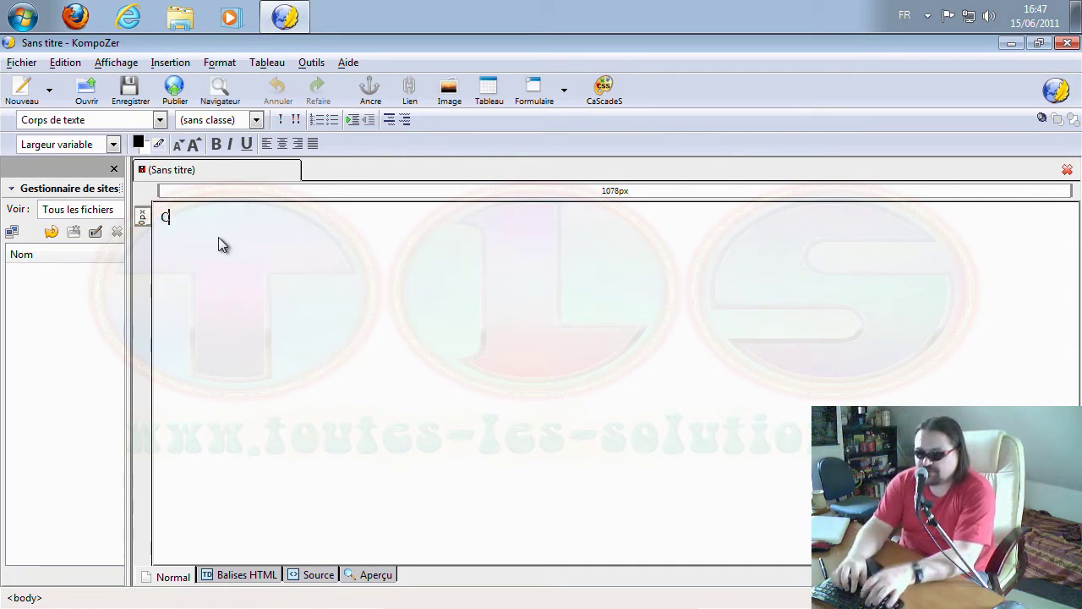
pyautogui.write('eci est une p')
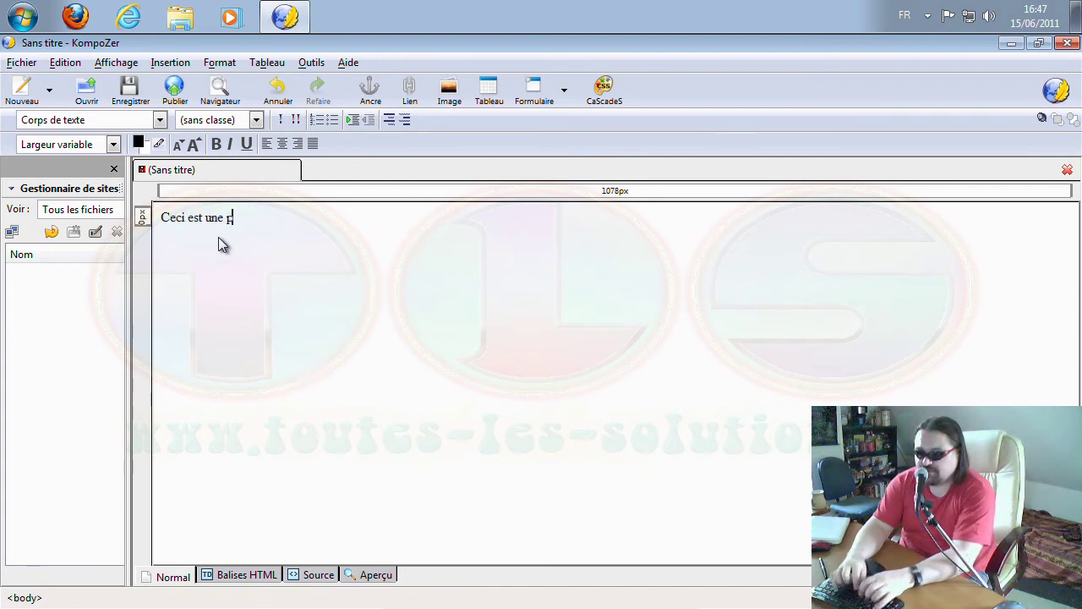
pyautogui.write('age Internet')
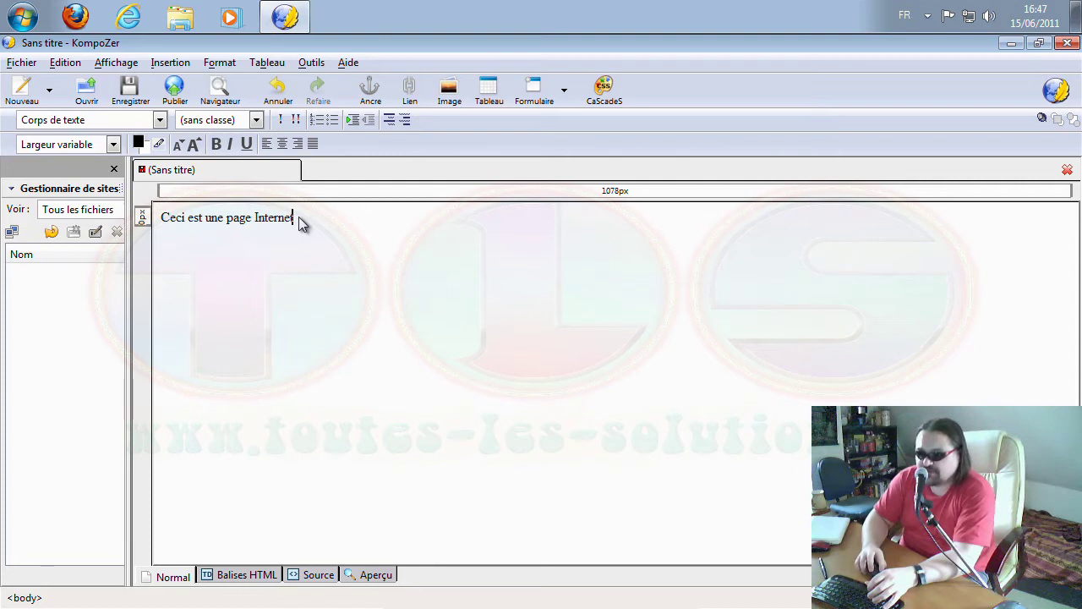
# Step: Make the line "Ceci est une page Internet" bold and centre it on the page
pyautogui.moveTo(296, 217); pyautogui.dragTo(176, 203)
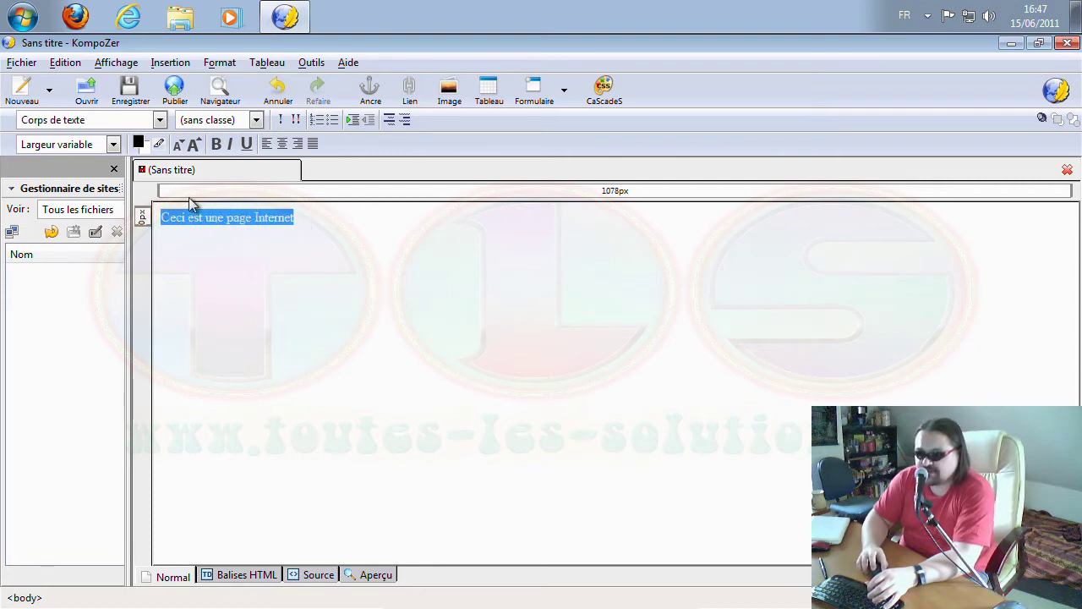
pyautogui.click(217, 145)
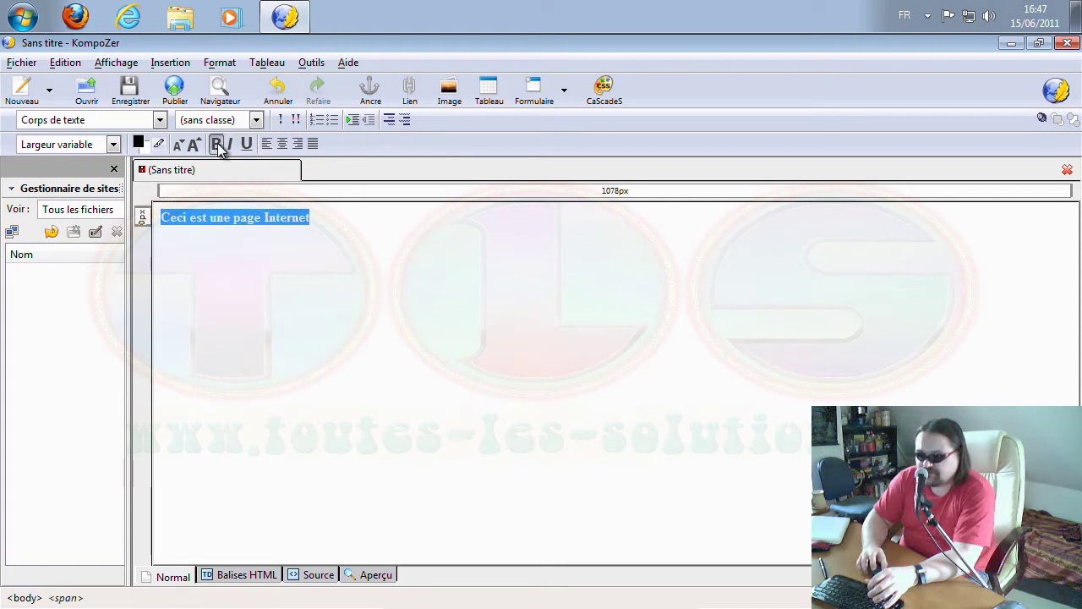
pyautogui.click(283, 146)
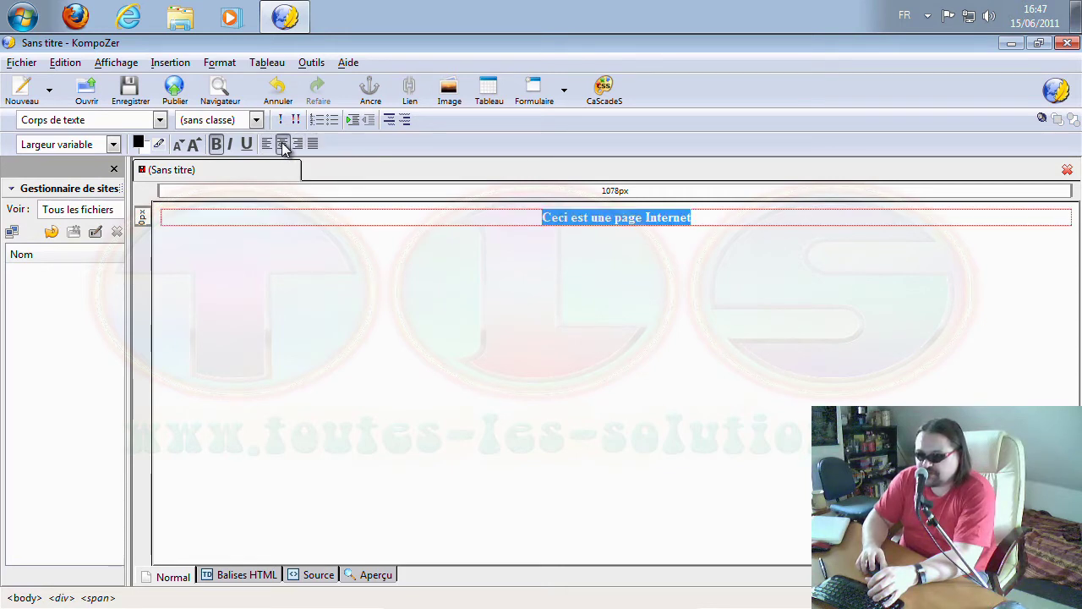
pyautogui.click(597, 370)
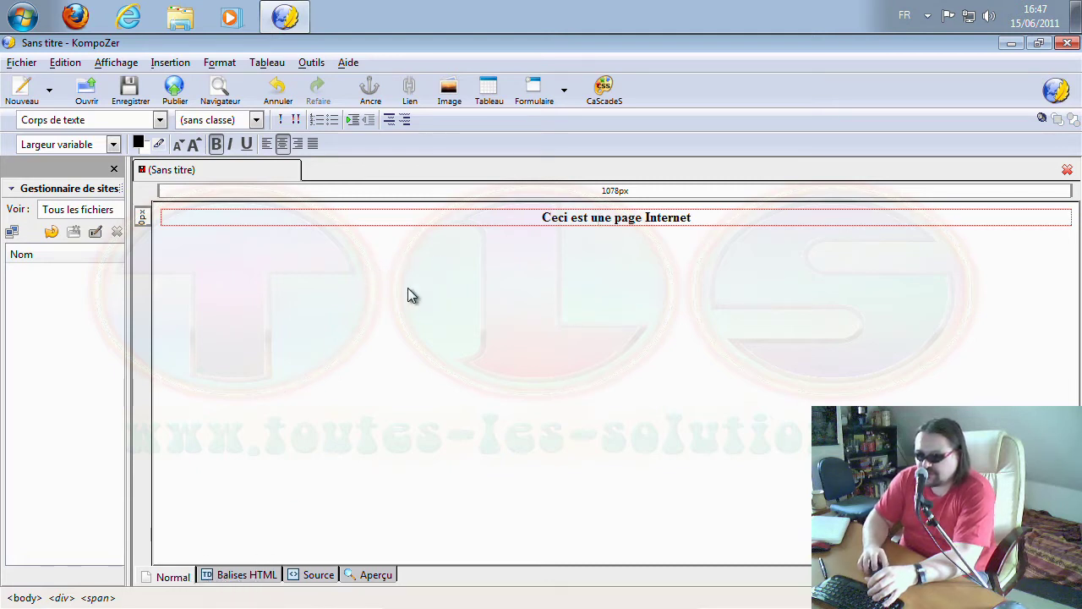
# Step: Examine the formatted page in the HTML tags, source and preview views, and return to normal editing mode
pyautogui.click(242, 577)
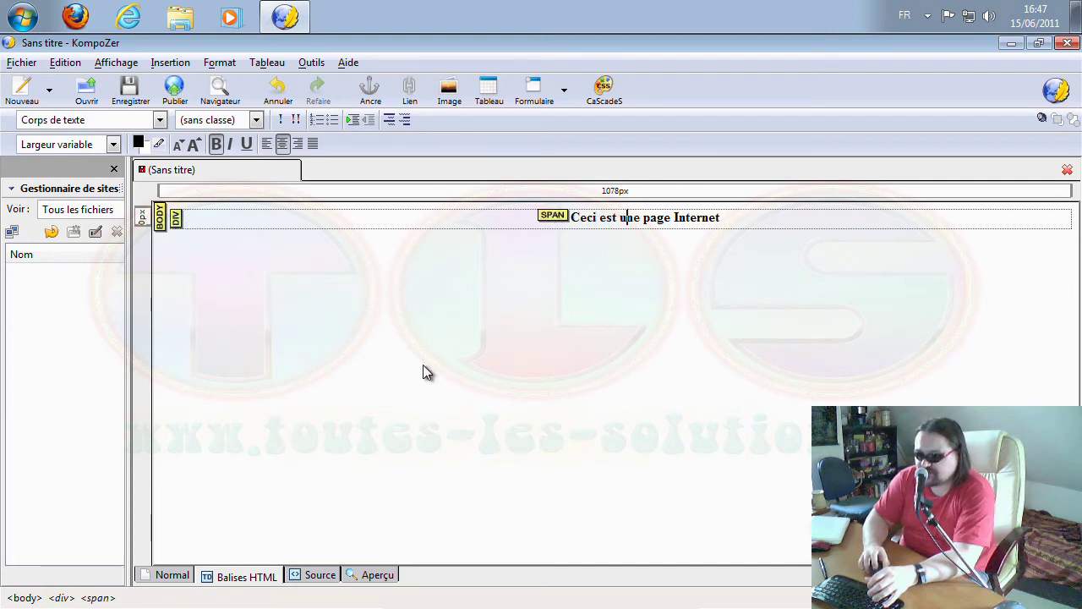
pyautogui.click(312, 576)
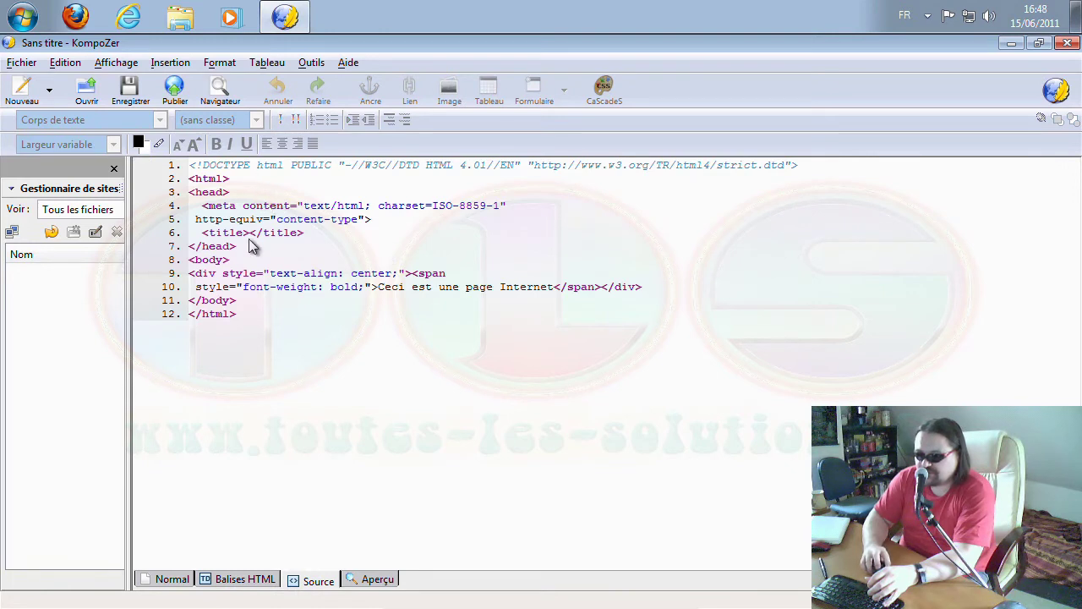
pyautogui.click(371, 580)
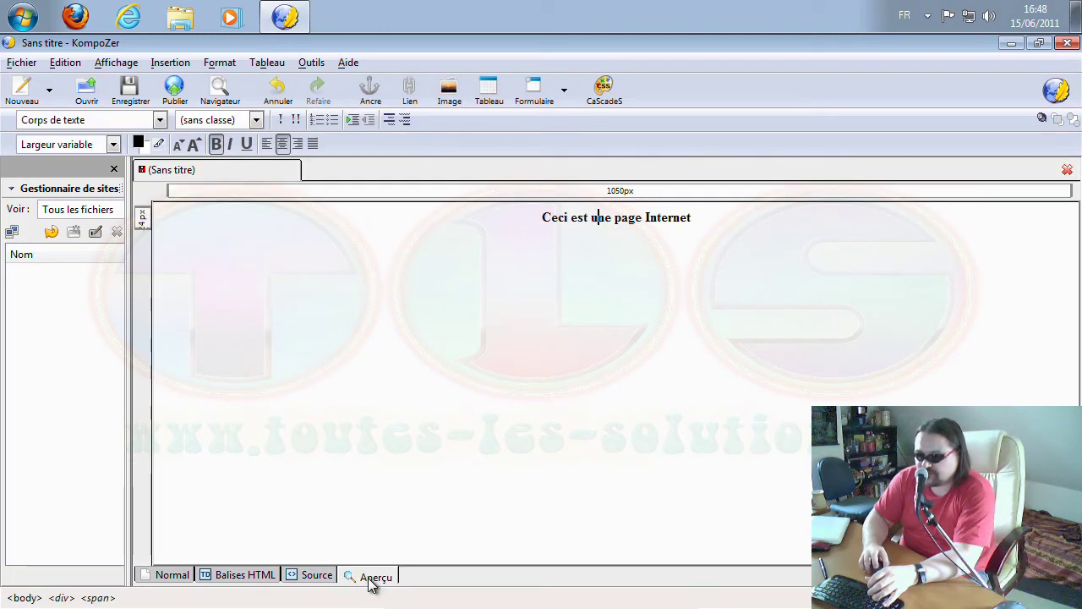
pyautogui.click(544, 218)
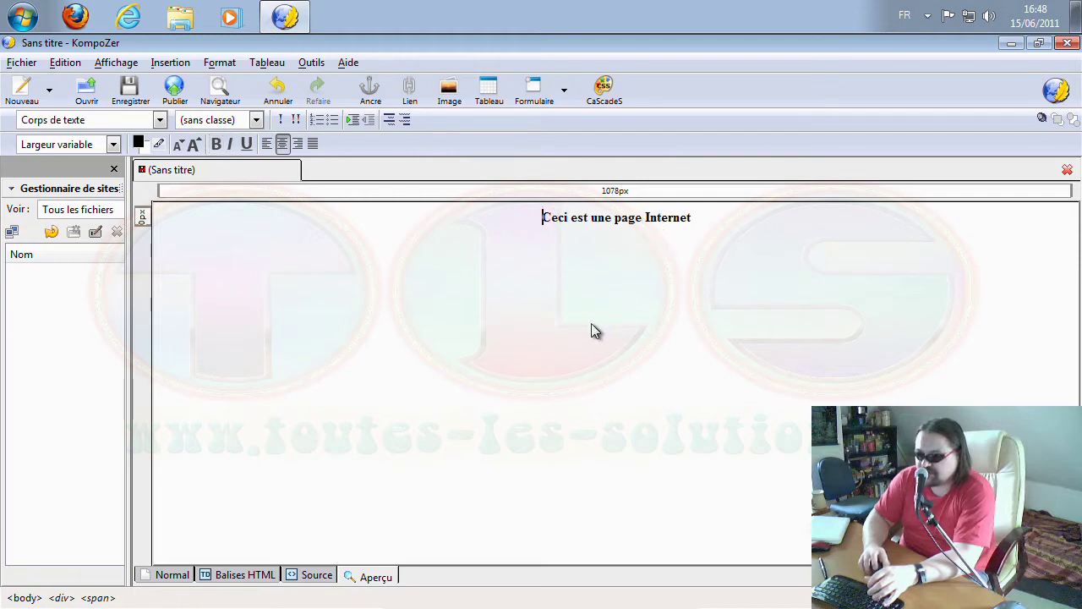
pyautogui.click(169, 576)
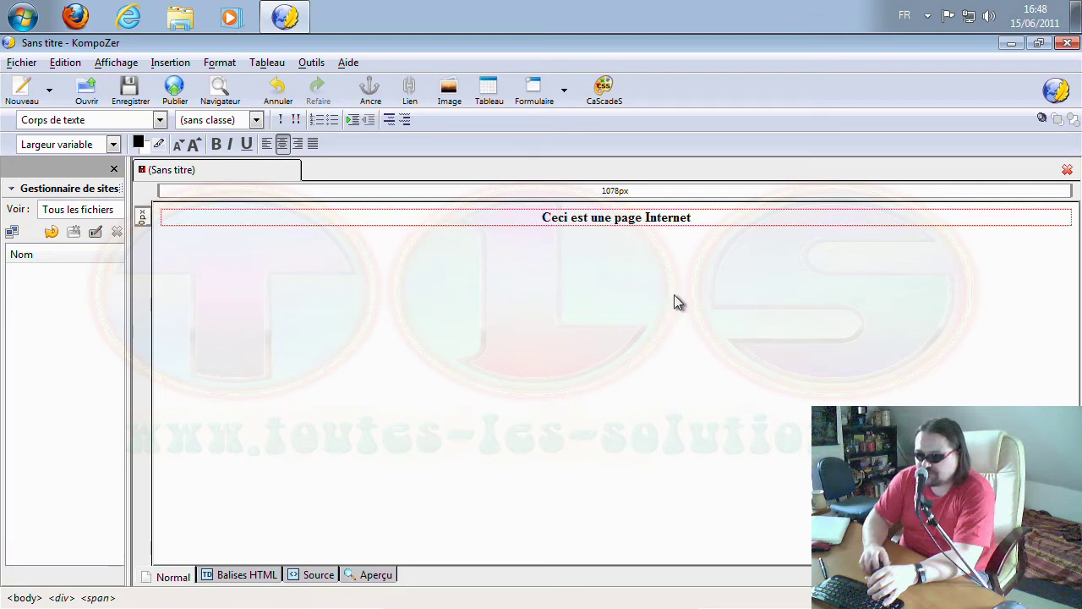
# Step: Add blank lines below "Ceci est une page Internet" and left-align the new line
pyautogui.click(703, 217)
pyautogui.press('Return')
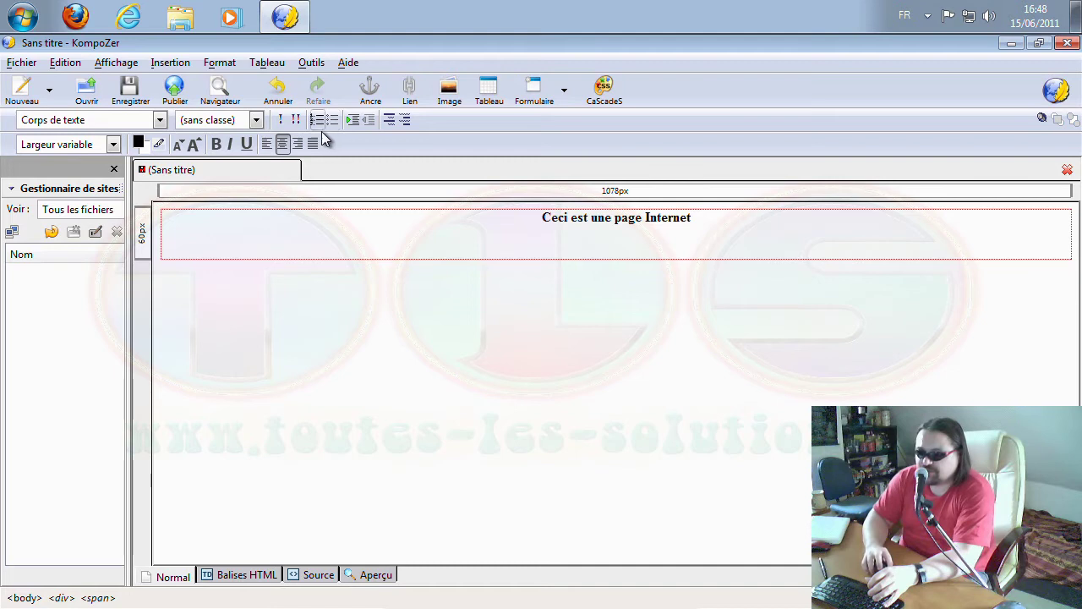
pyautogui.click(268, 144)
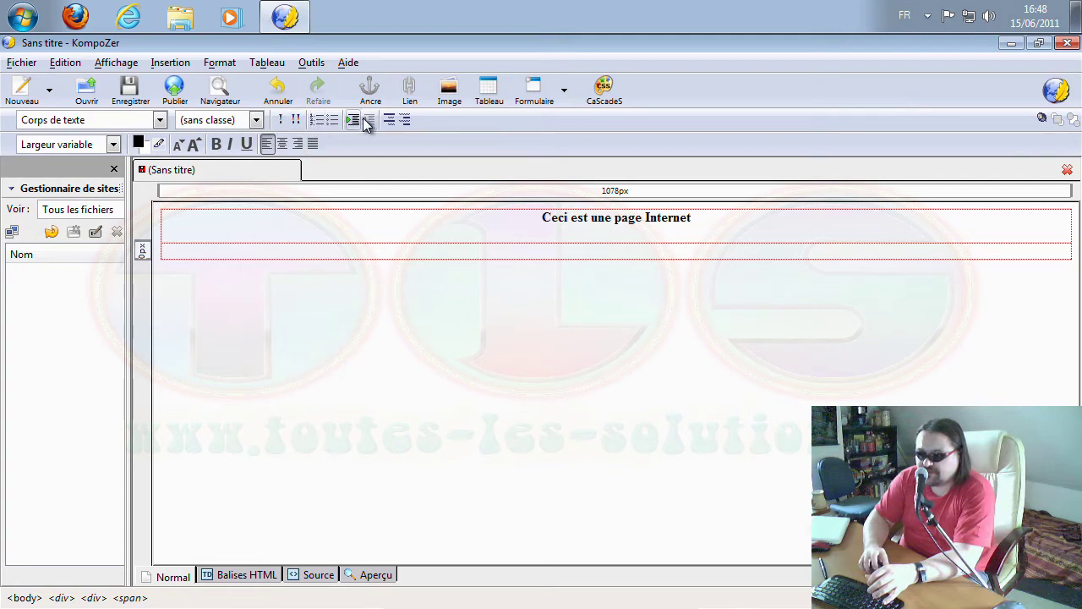
pyautogui.click(26, 67)
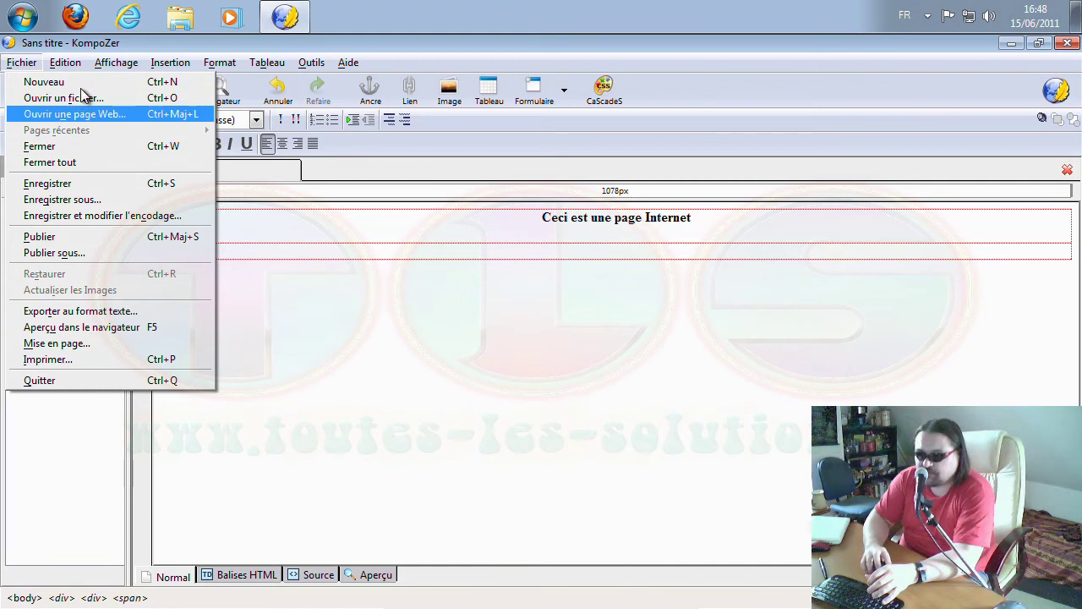
pyautogui.moveTo(75, 66)
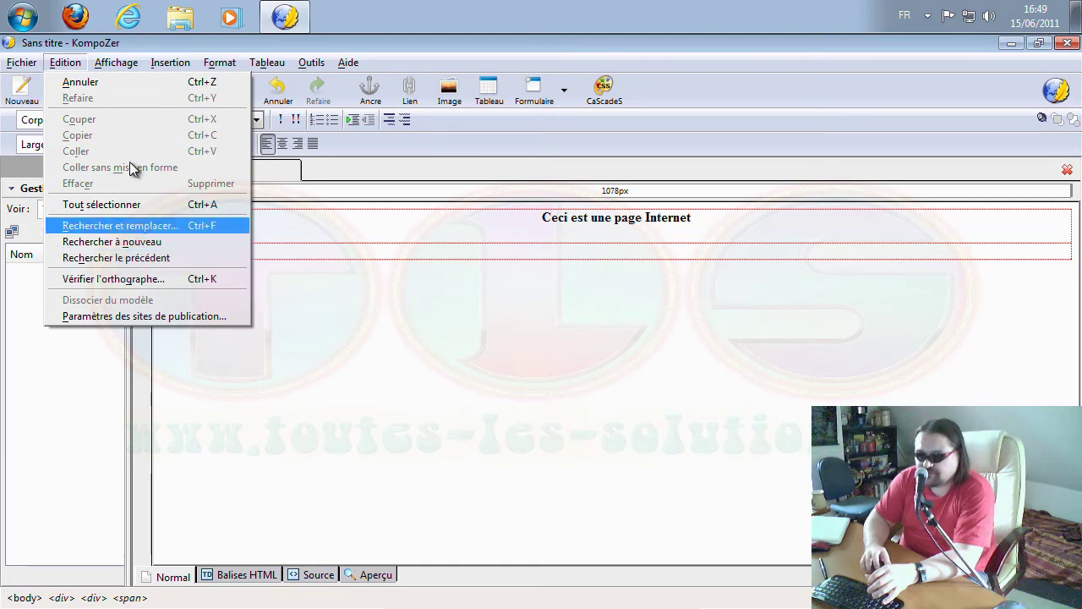
pyautogui.moveTo(127, 67)
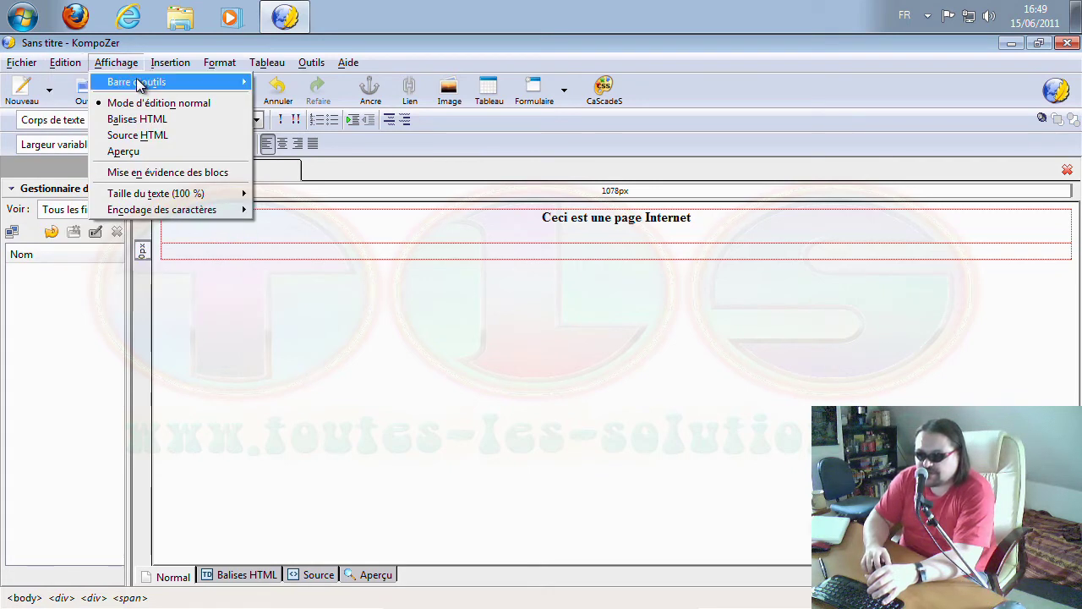
pyautogui.moveTo(140, 84)
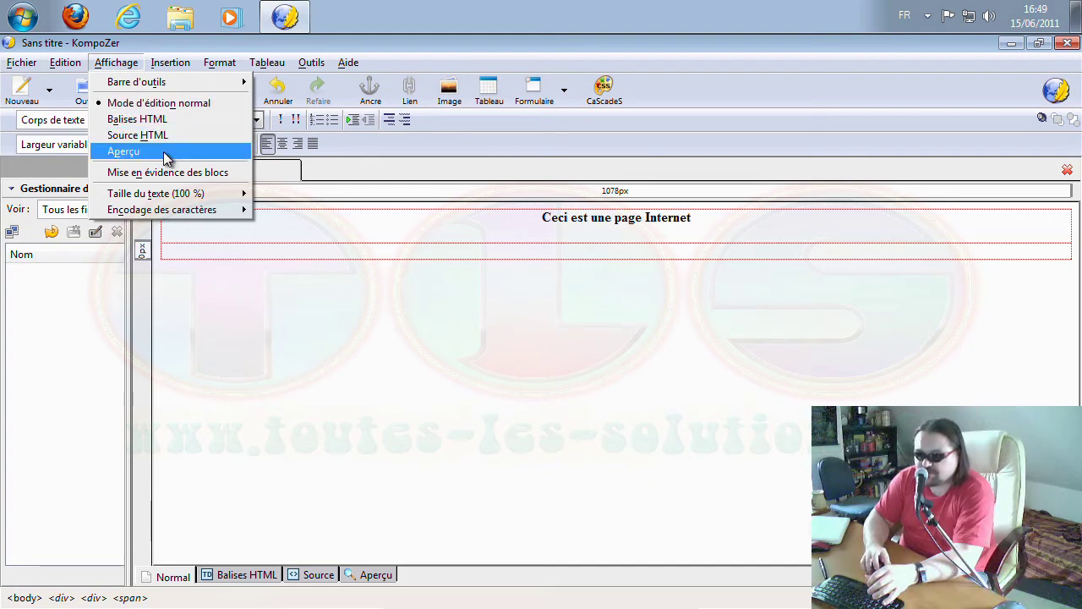
# Step: Start inserting an image on the new line and choose 02_xtux_epreuve_bis_1280_1024.png from the desktop as its file
pyautogui.moveTo(178, 66)
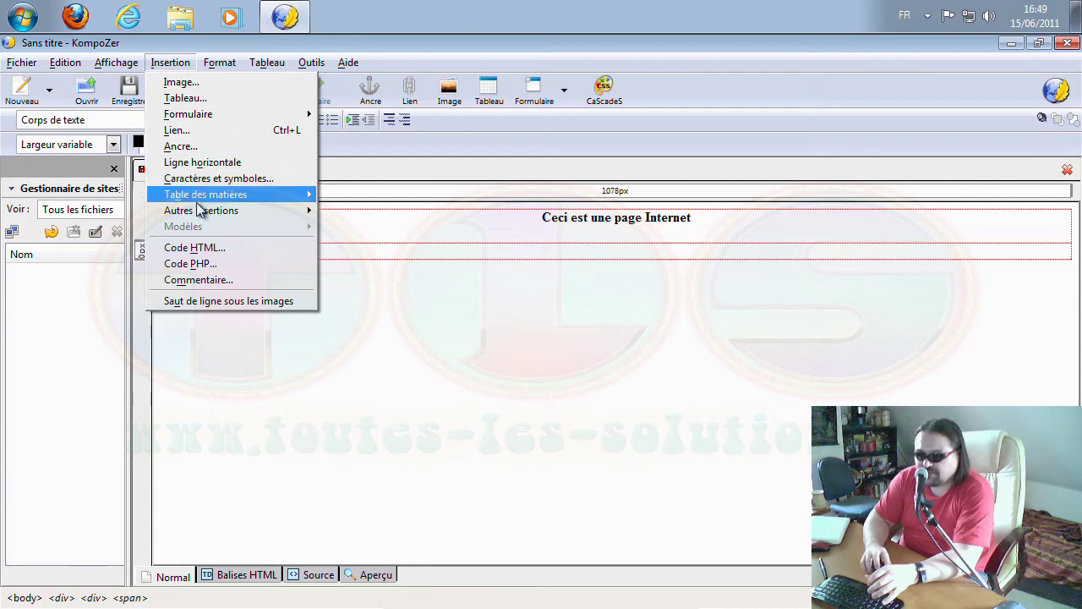
pyautogui.click(199, 82)
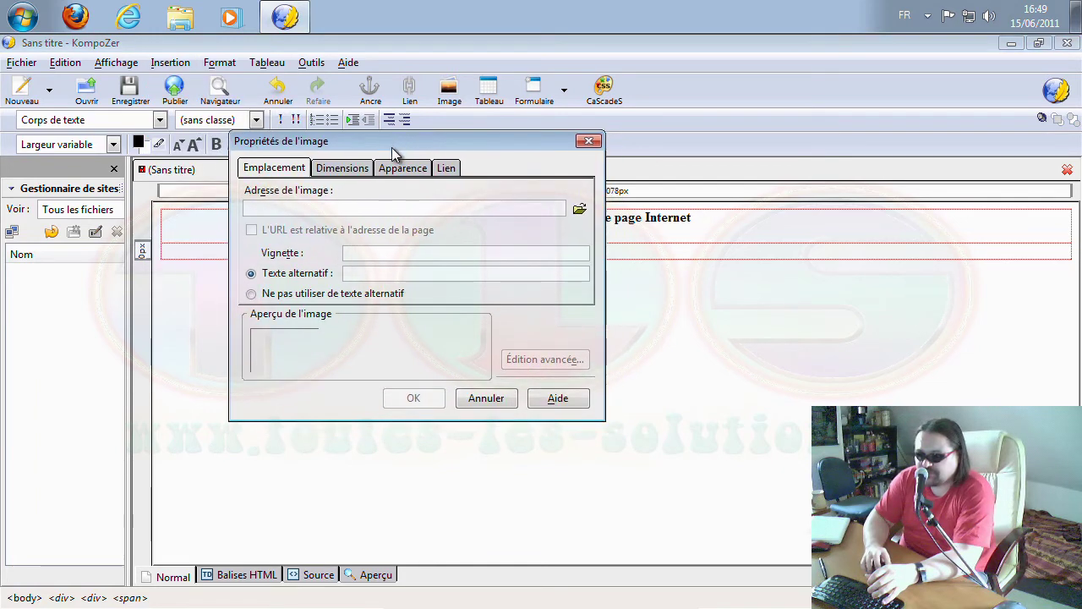
pyautogui.click(577, 208)
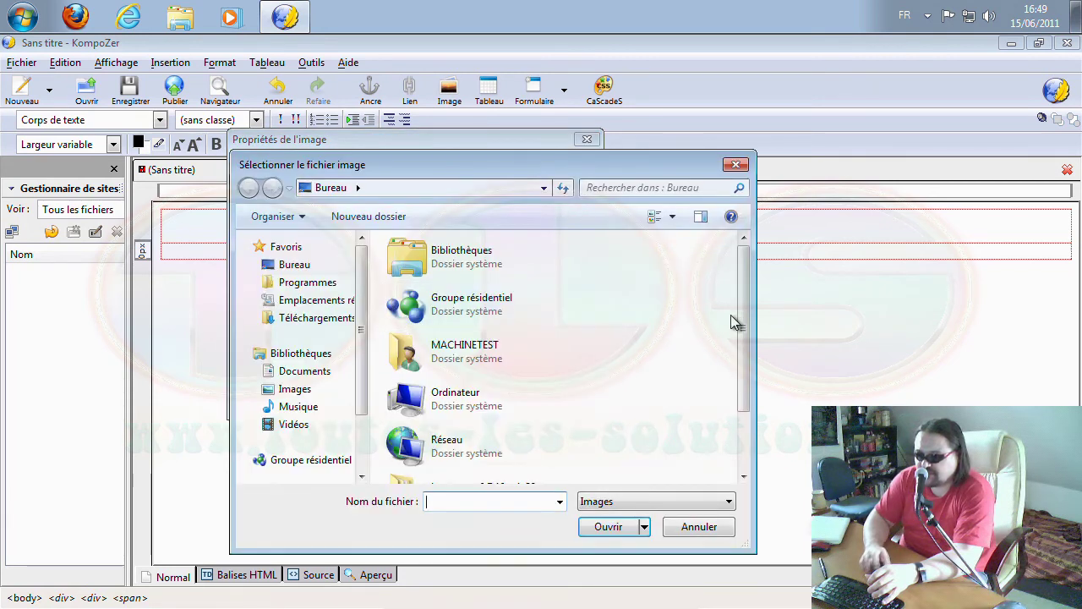
pyautogui.moveTo(740, 298); pyautogui.dragTo(736, 374)
pyautogui.doubleClick(486, 461)
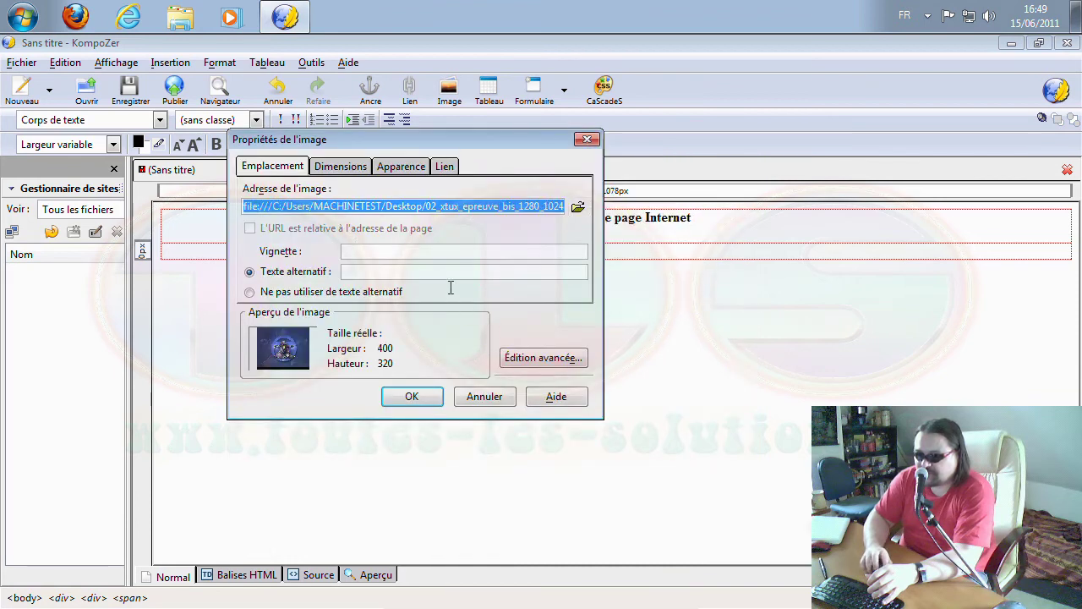
# Step: Set the image's alternative text to "Linux", review its dimension, appearance and link settings, and insert it at its actual size
pyautogui.click(362, 271)
pyautogui.write('Linux')
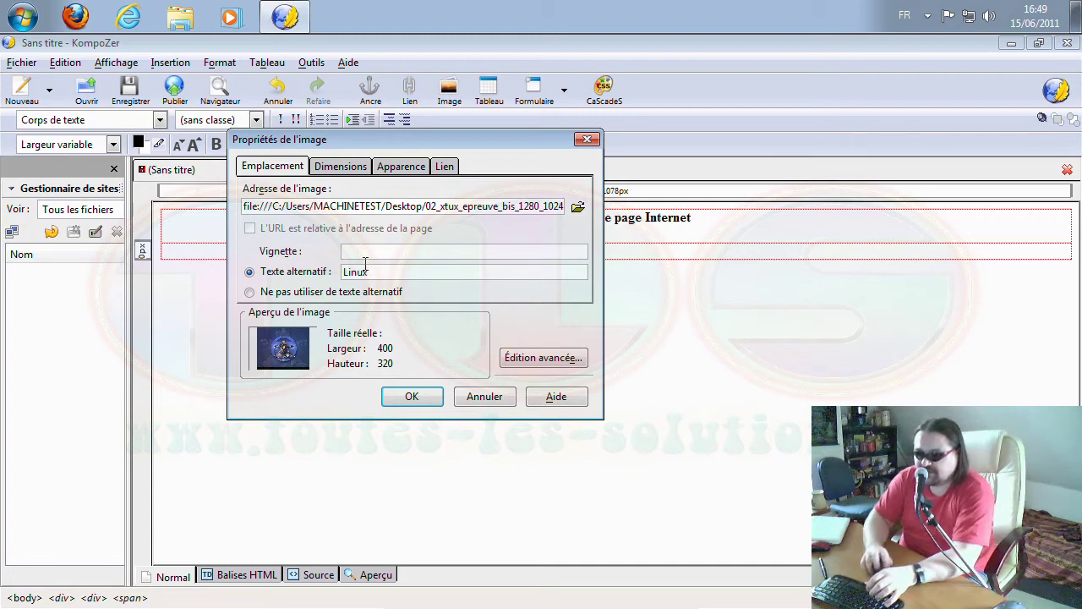
pyautogui.click(343, 168)
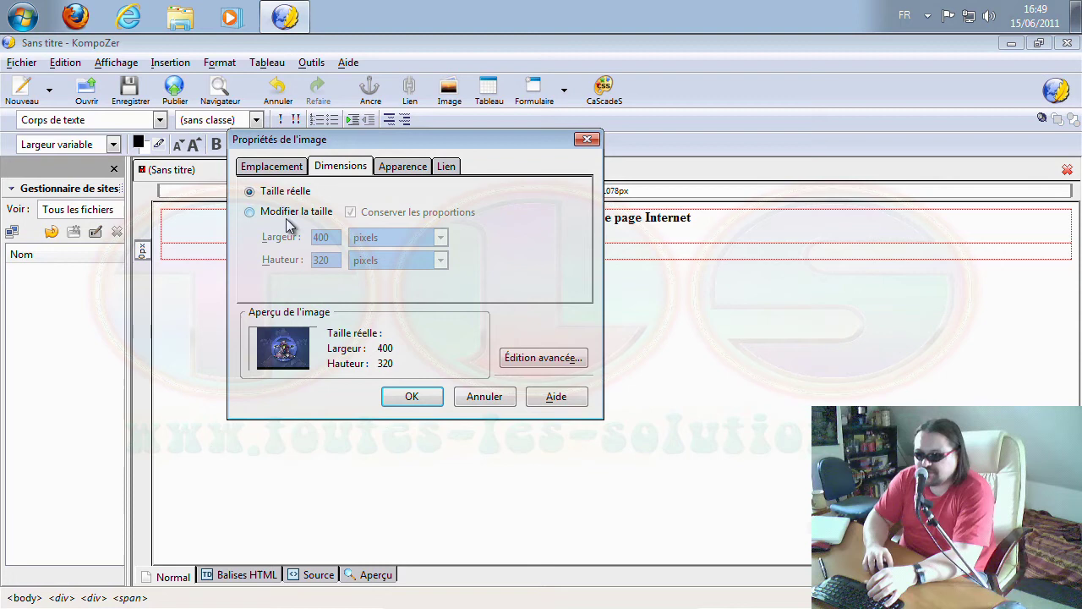
pyautogui.click(401, 168)
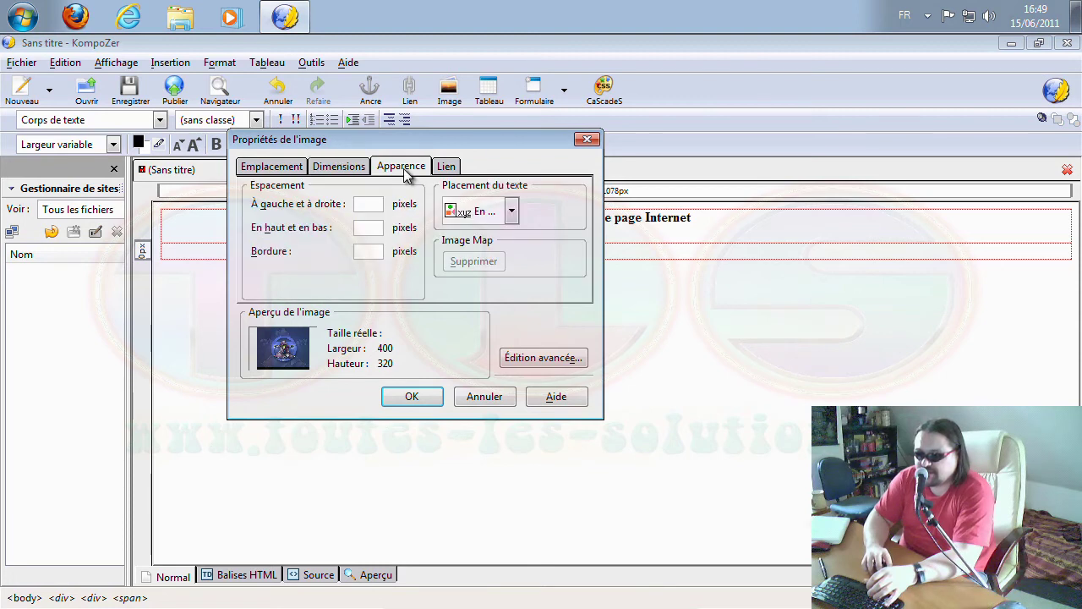
pyautogui.click(447, 168)
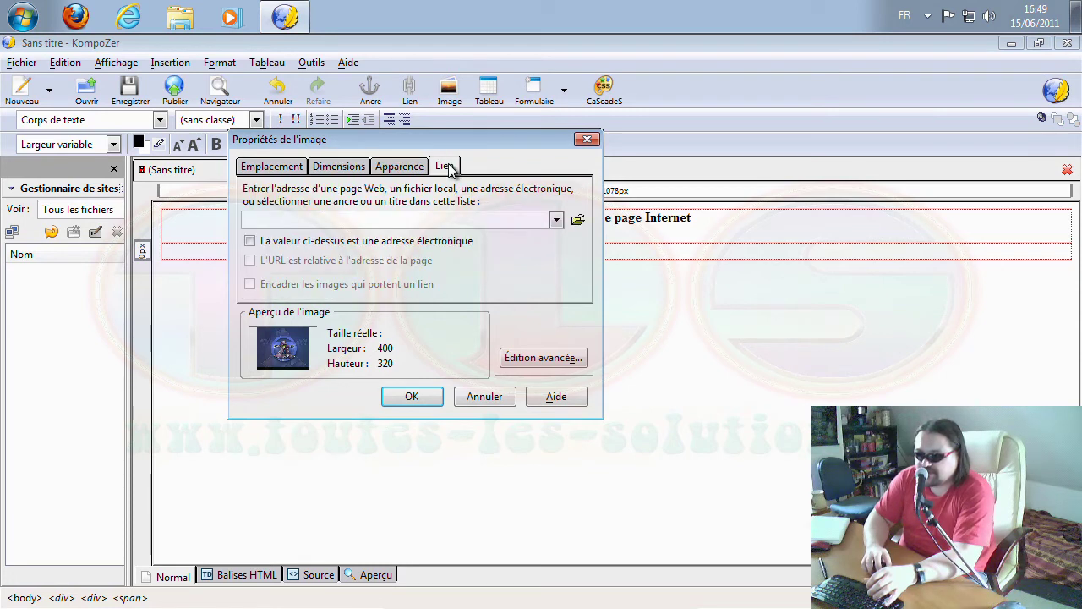
pyautogui.click(279, 169)
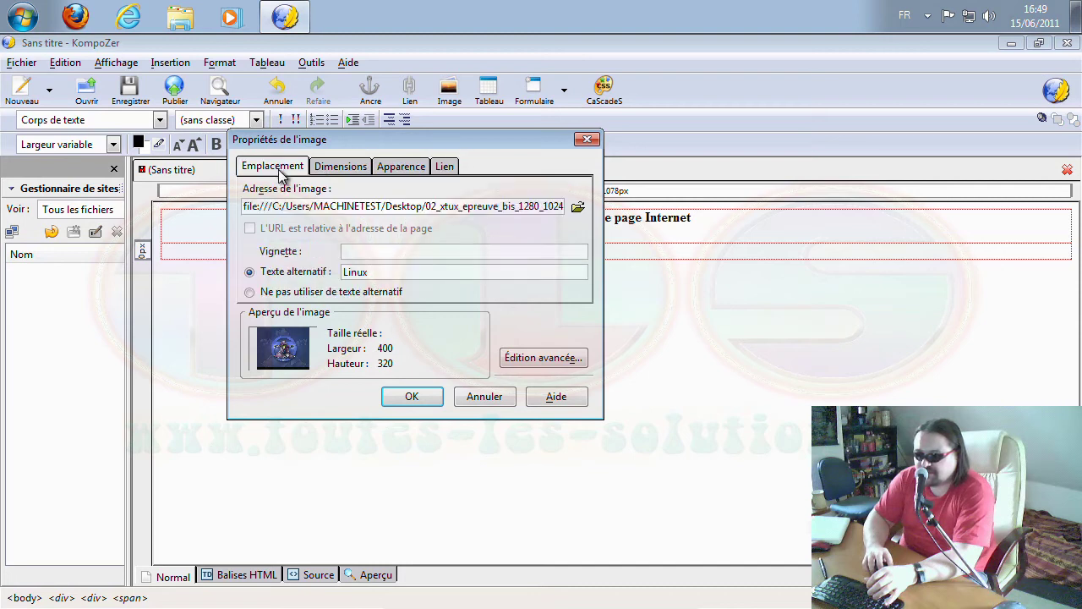
pyautogui.click(411, 396)
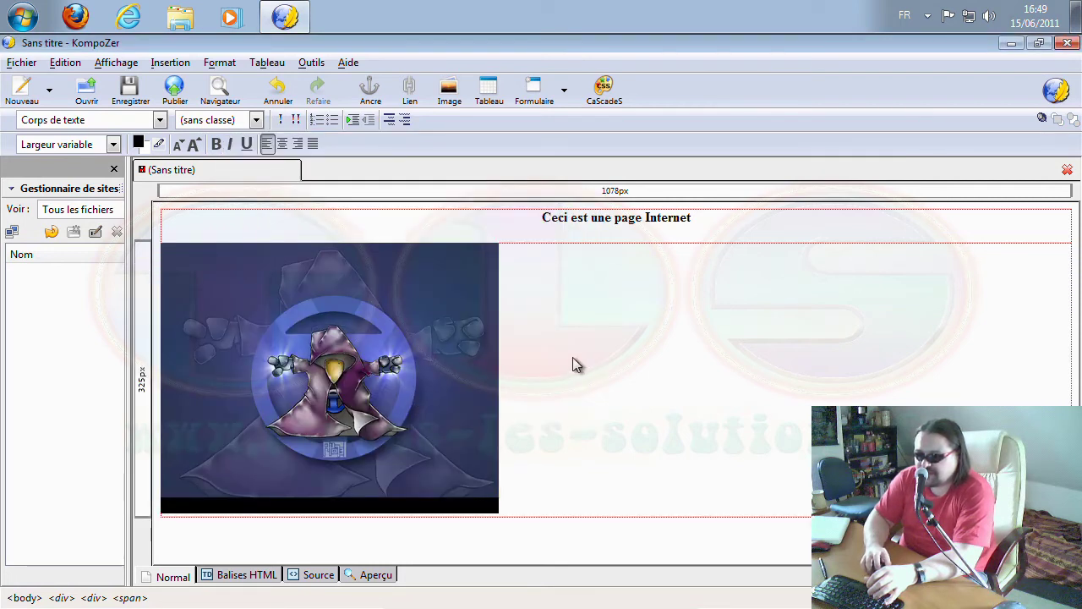
# Step: Centre the inserted image on the page and deselect it
pyautogui.click(389, 352)
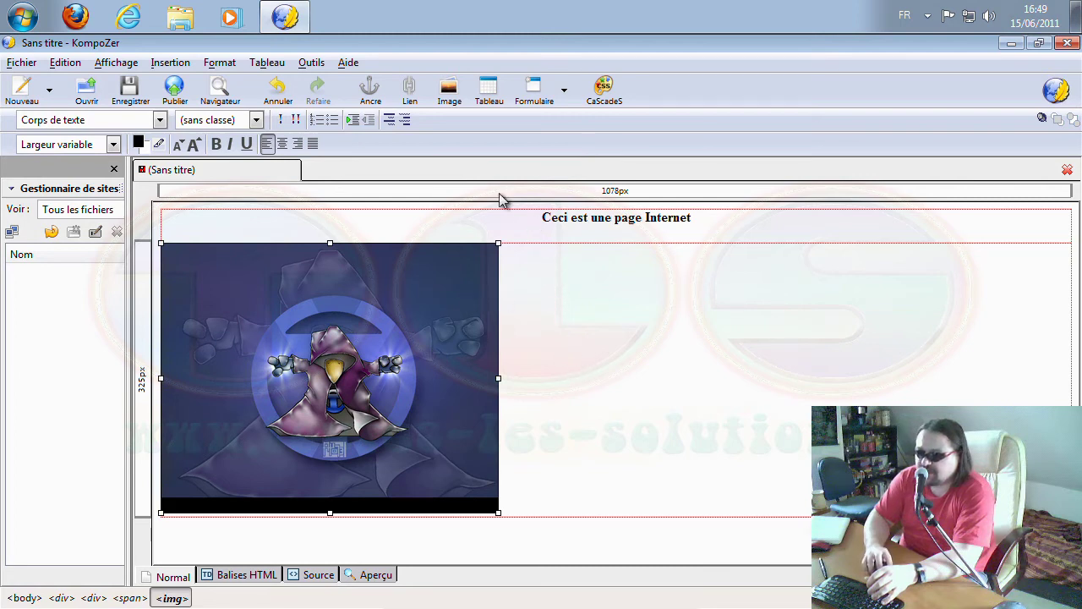
pyautogui.click(282, 144)
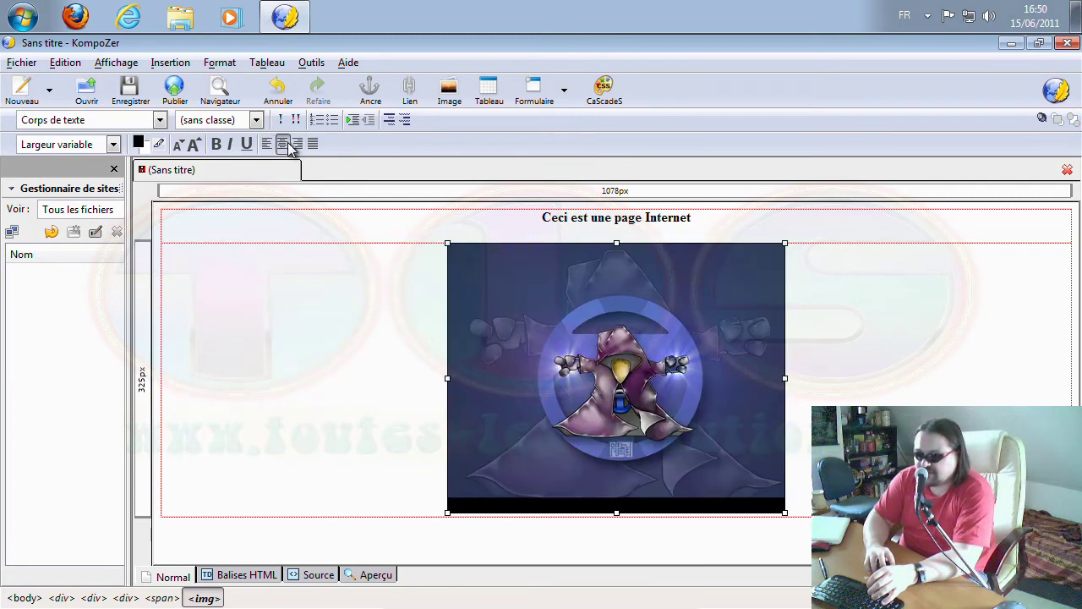
pyautogui.click(570, 497)
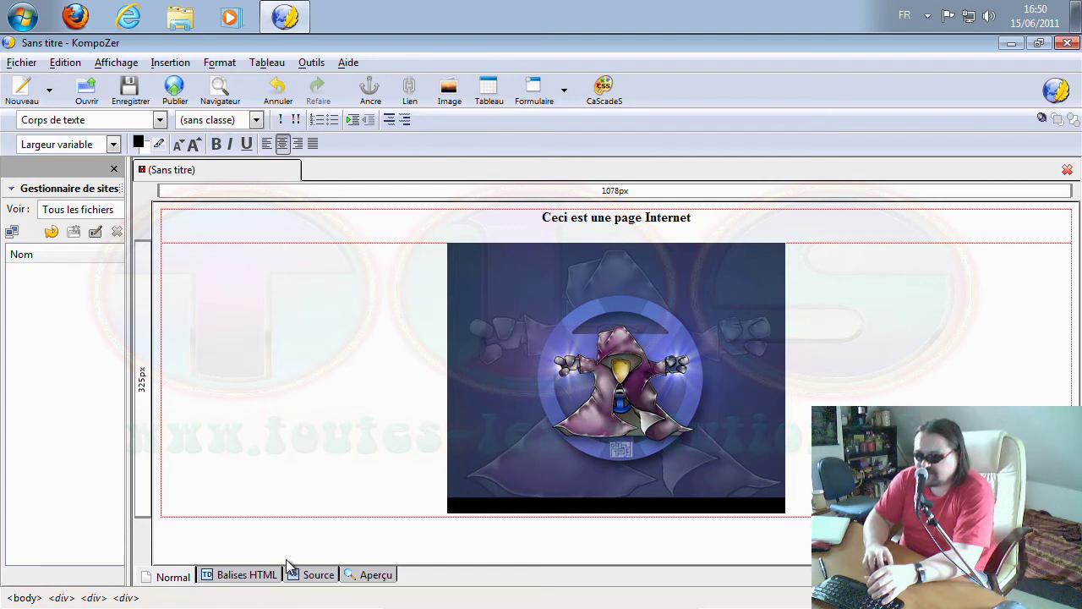
# Step: Show the page's HTML source and select the image's file path in the src attribute
pyautogui.click(313, 579)
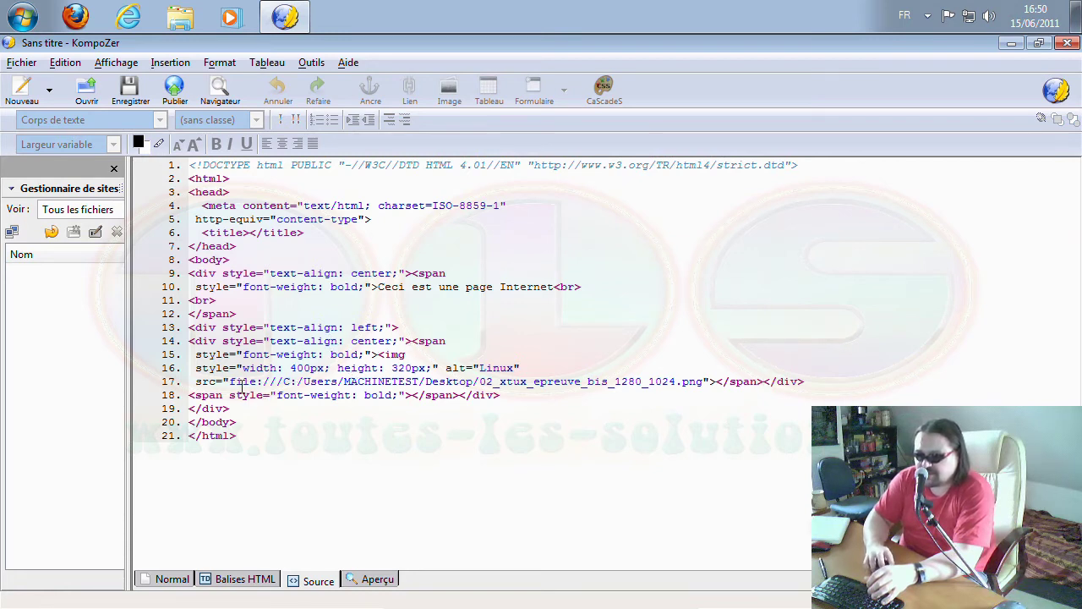
pyautogui.moveTo(295, 383); pyautogui.dragTo(711, 382)
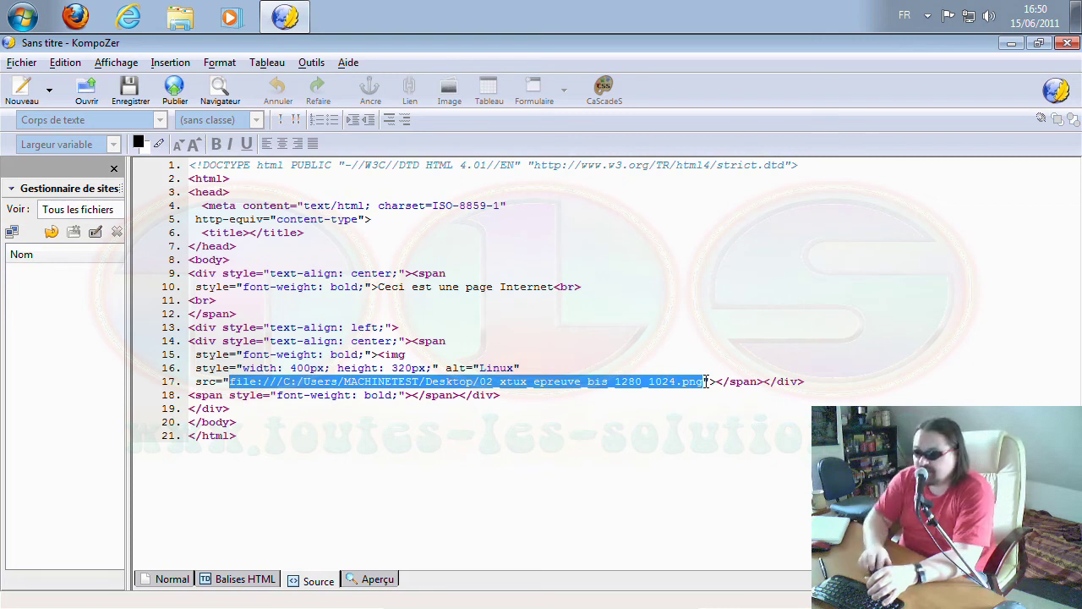
# Step: Return from the HTML source to the normal editing view and add a new line below the image
pyautogui.click(264, 382)
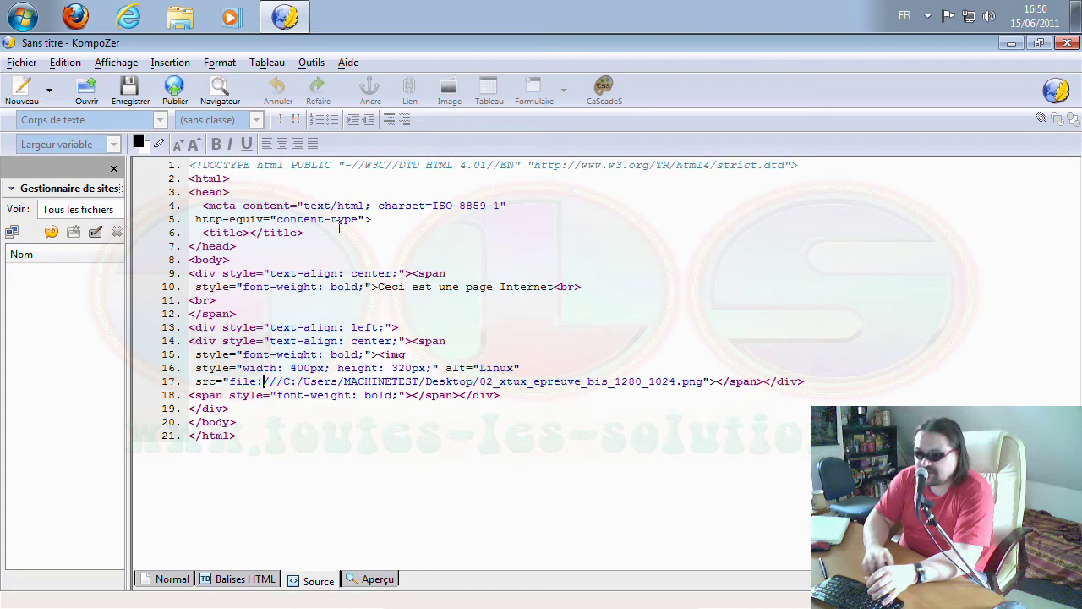
pyautogui.click(175, 579)
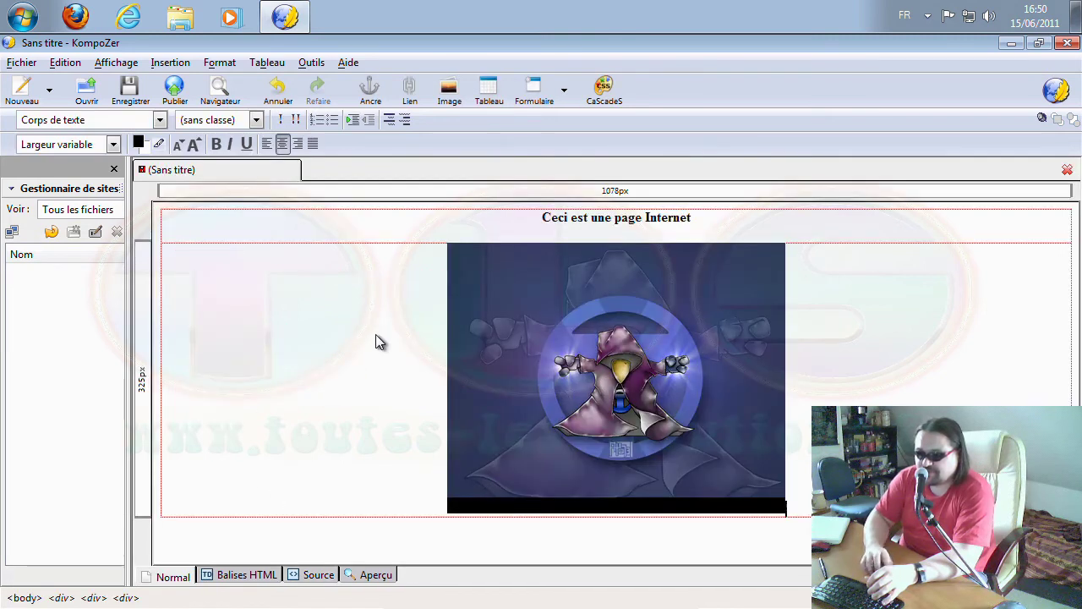
pyautogui.press('Return')
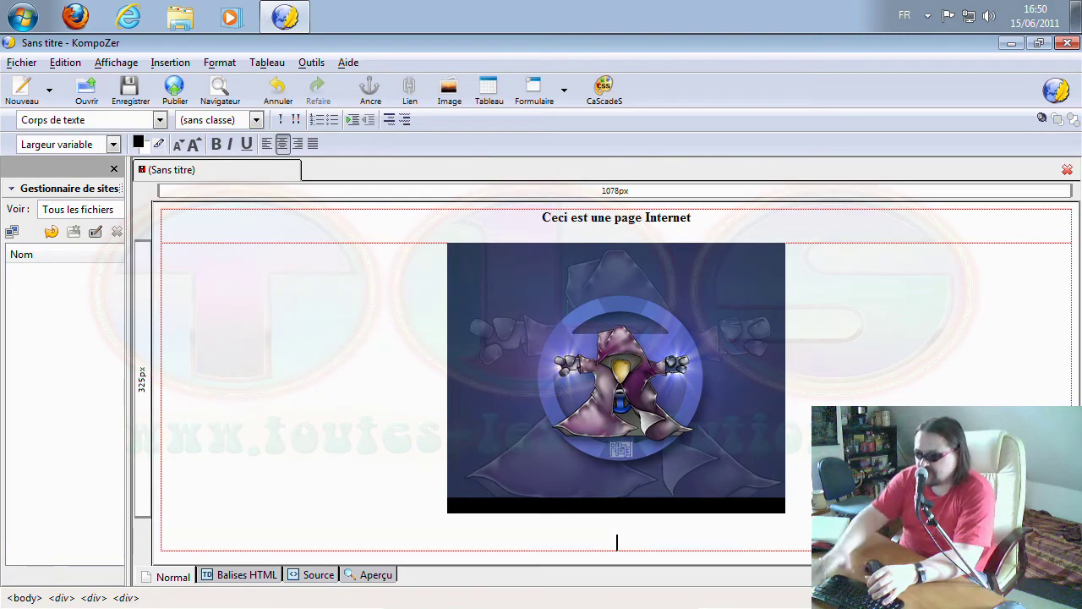
# Step: Insert a table of 4 rows by 4 columns below the image and place the cursor beneath it
pyautogui.click(170, 64)
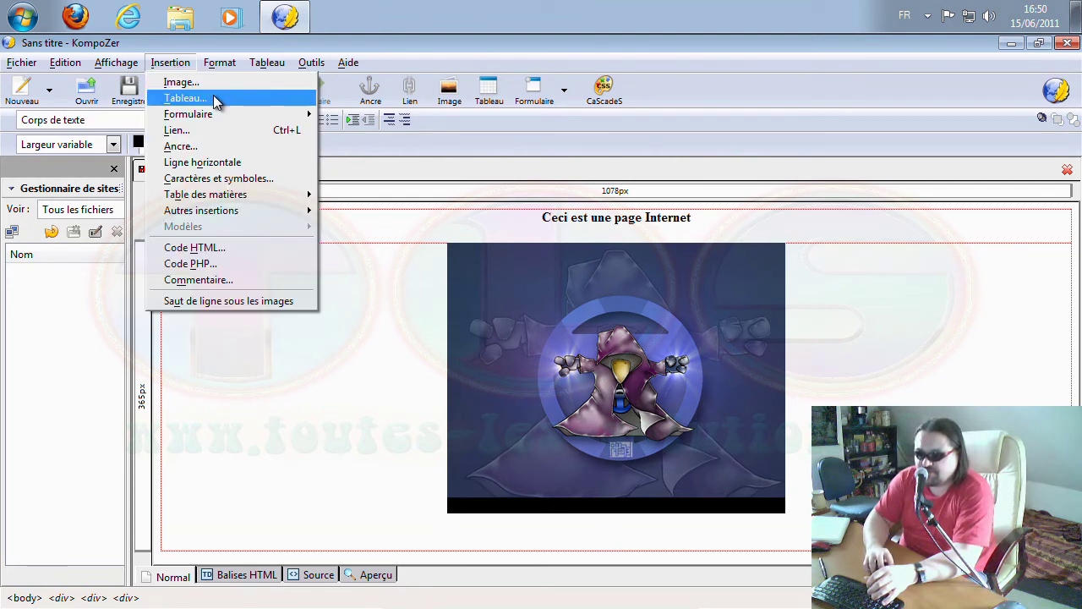
pyautogui.moveTo(230, 116)
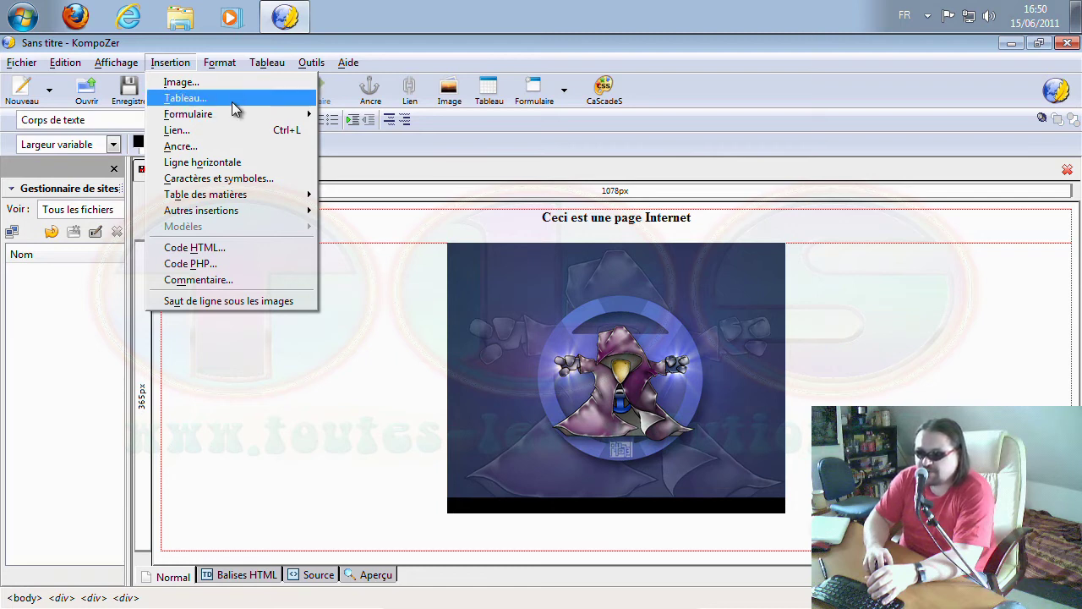
pyautogui.click(231, 98)
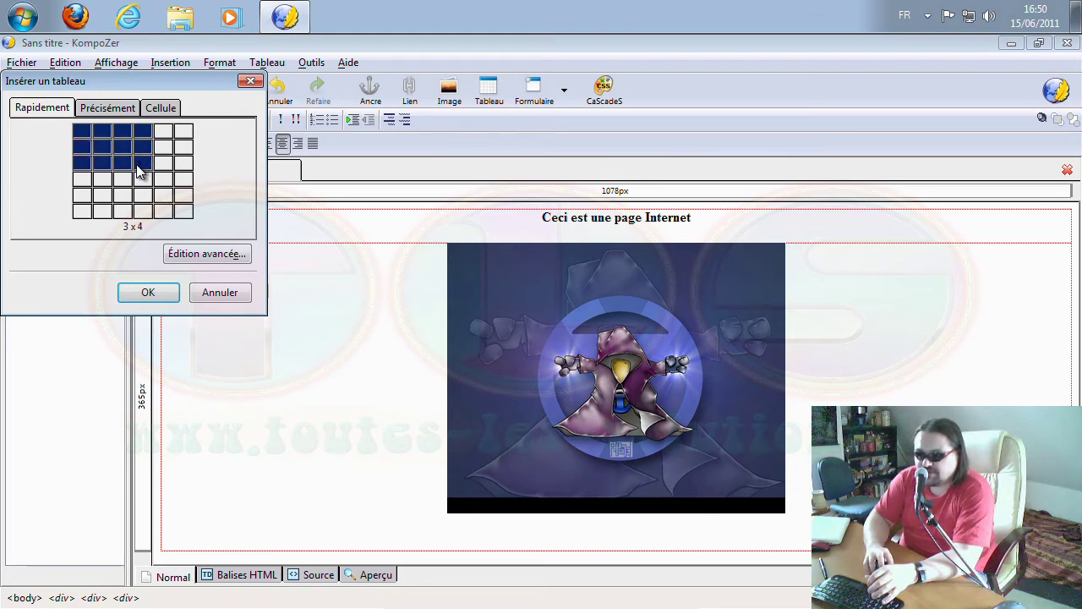
pyautogui.click(144, 186)
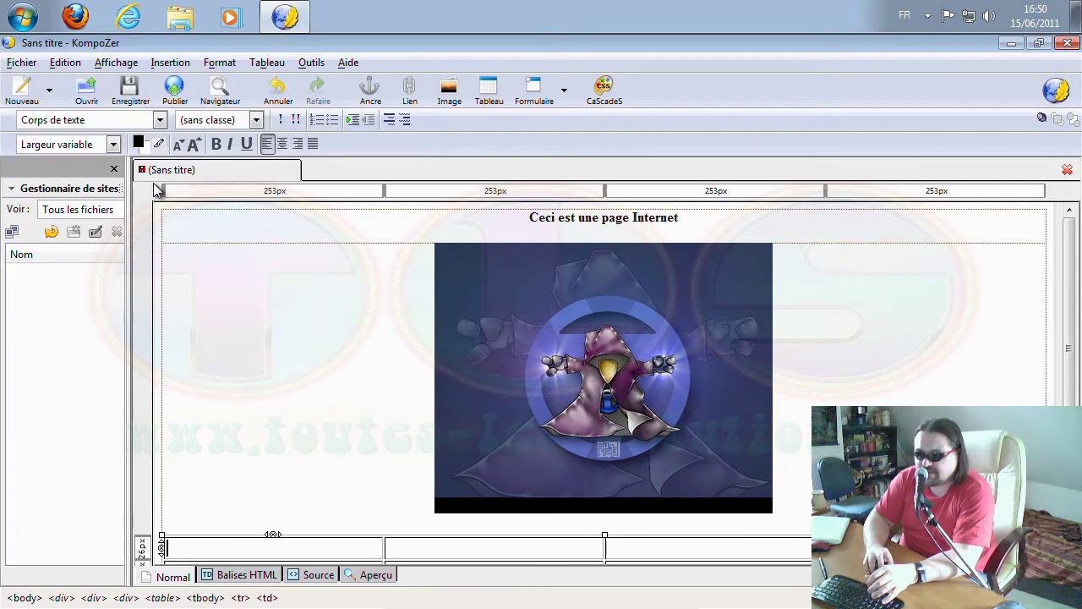
pyautogui.scroll(-2, 645, 394)
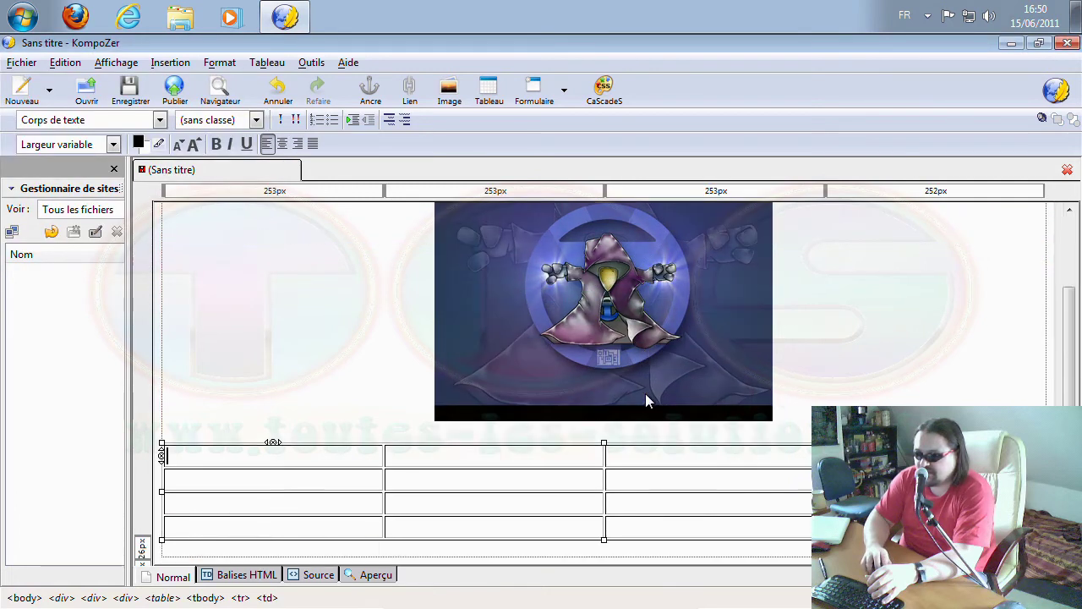
pyautogui.click(565, 463)
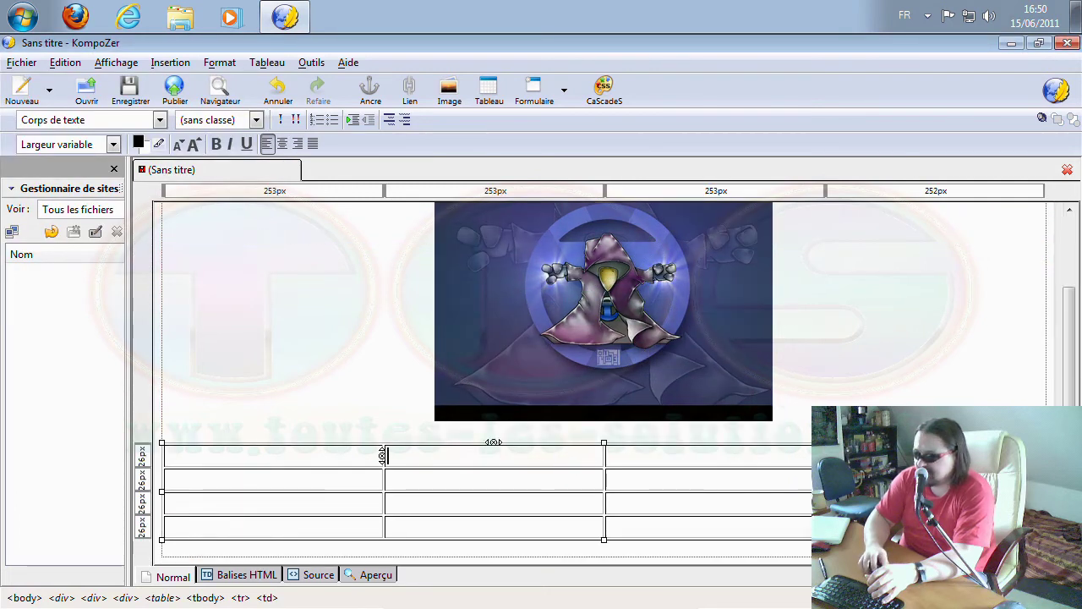
pyautogui.click(603, 548)
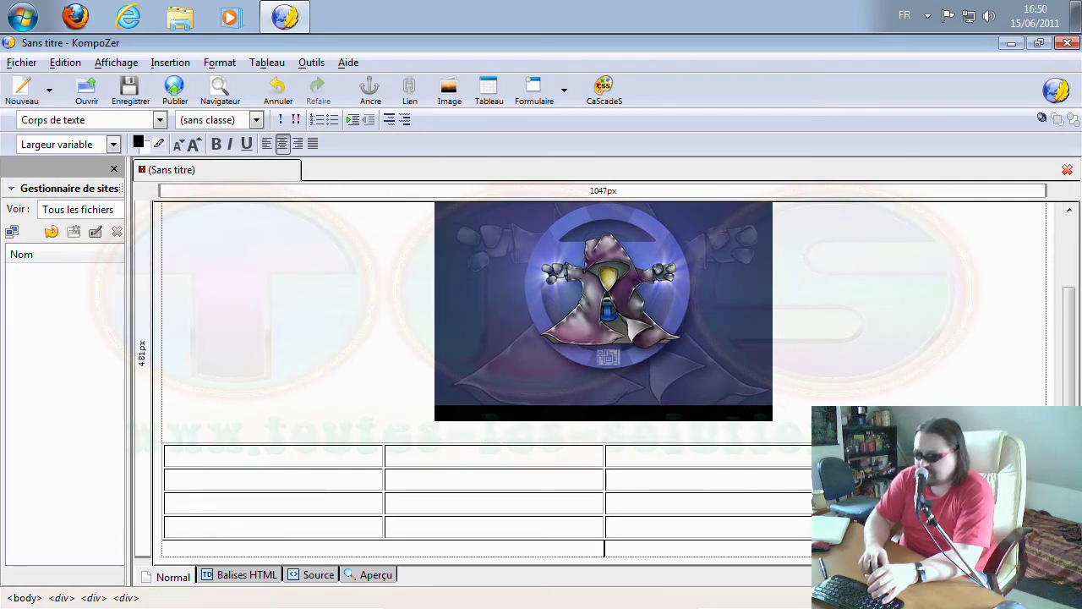
pyautogui.click(173, 66)
pyautogui.moveTo(225, 115)
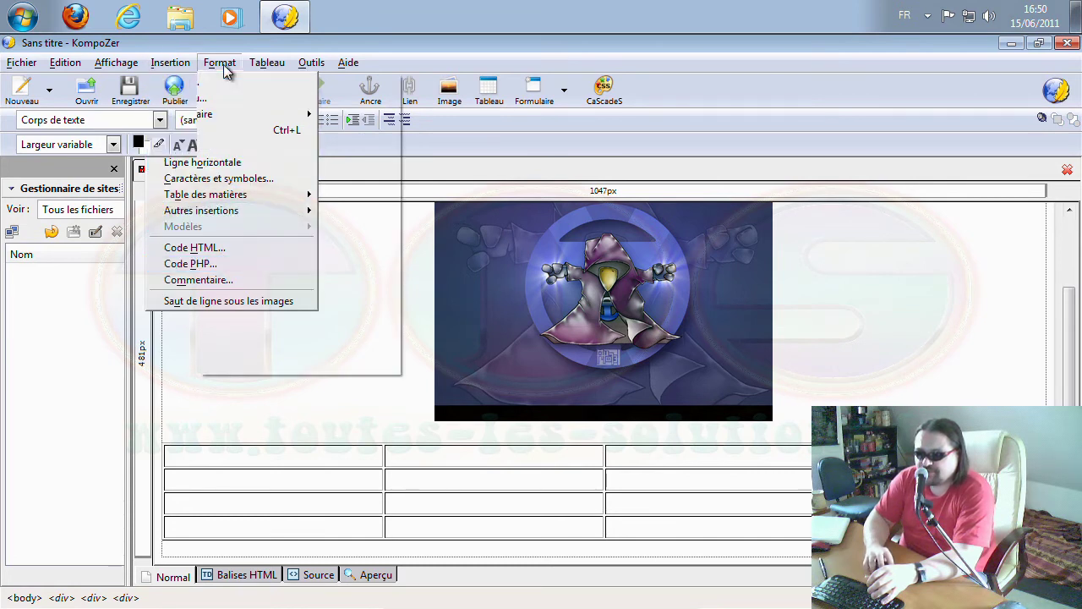
pyautogui.moveTo(224, 68)
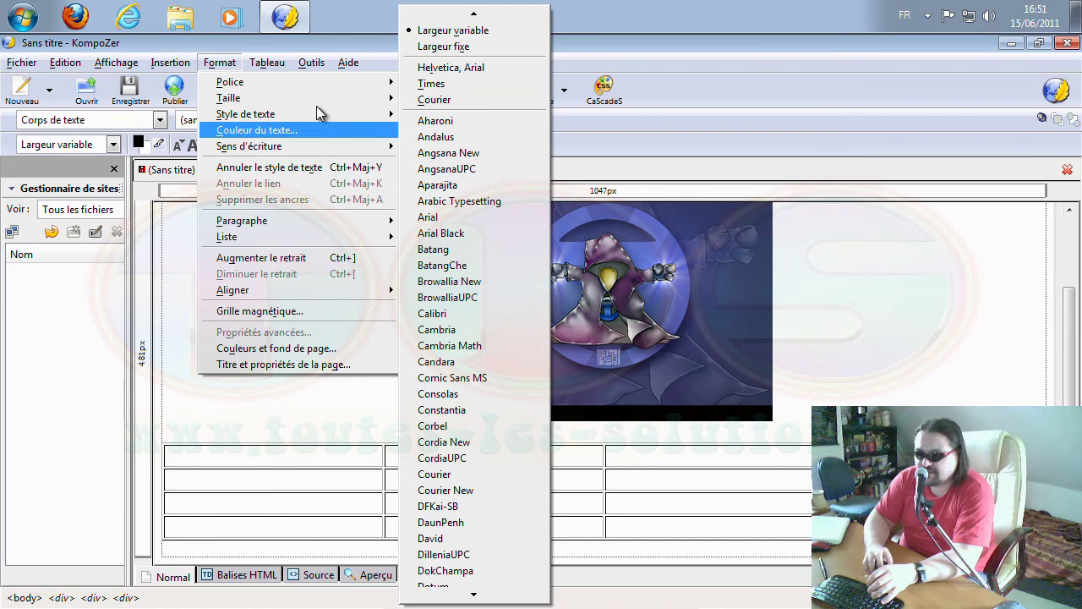
pyautogui.moveTo(311, 97)
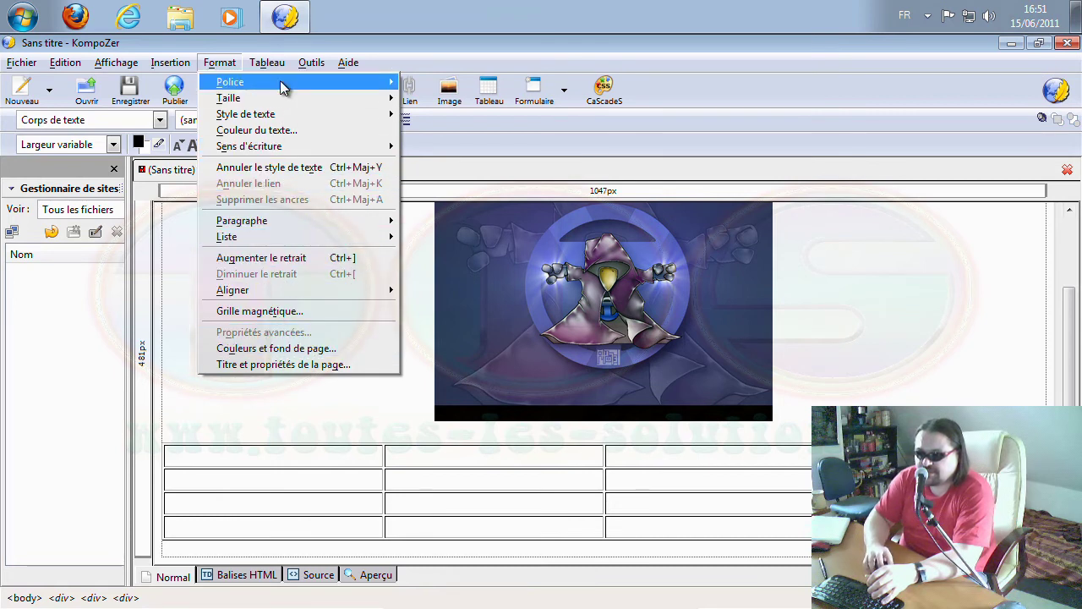
pyautogui.moveTo(276, 62)
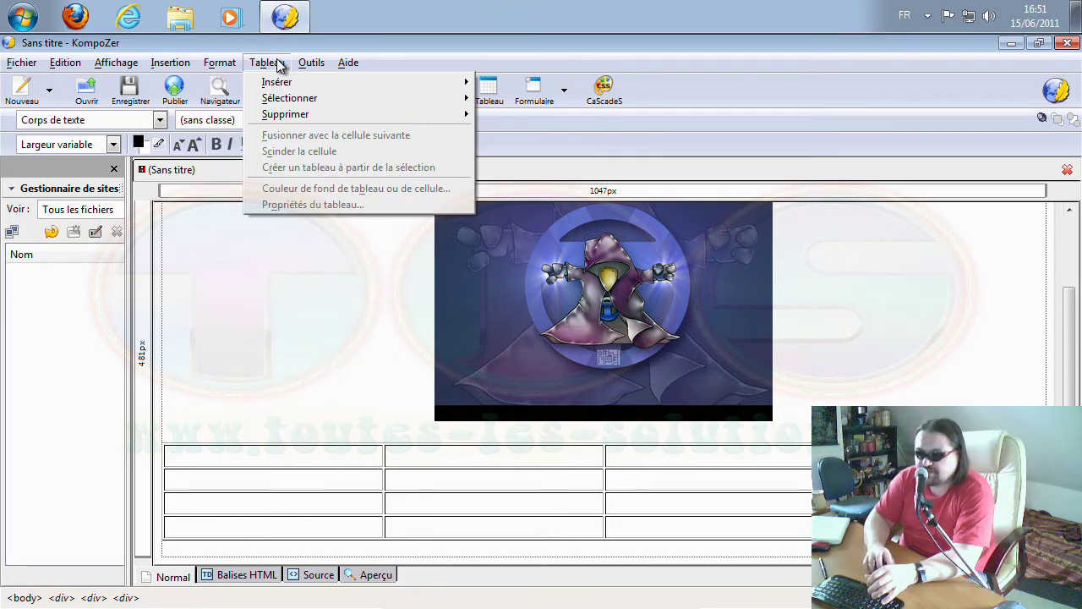
pyautogui.moveTo(287, 79)
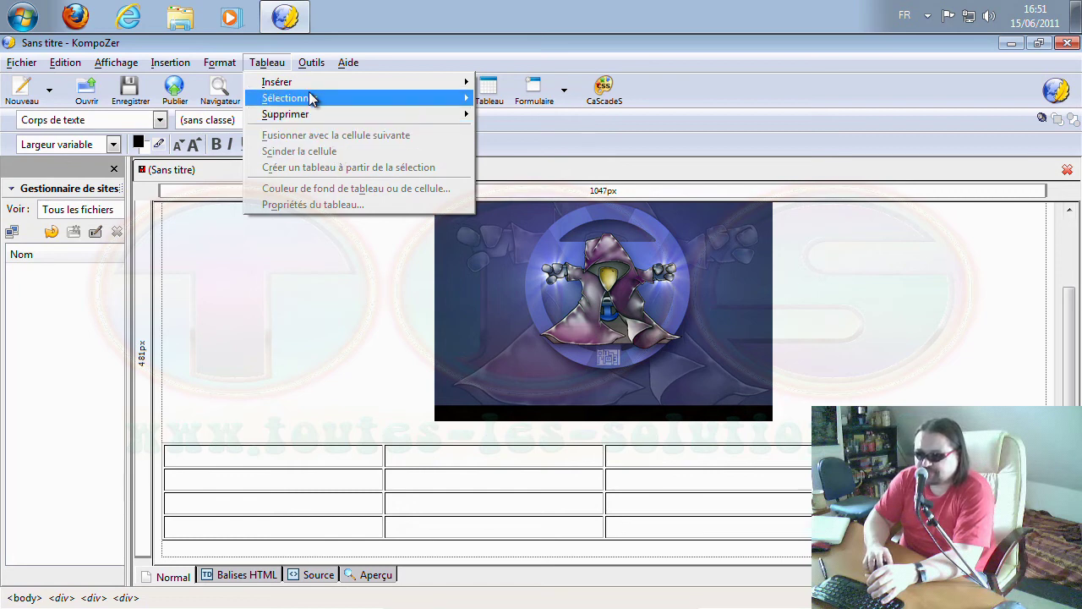
pyautogui.moveTo(317, 63)
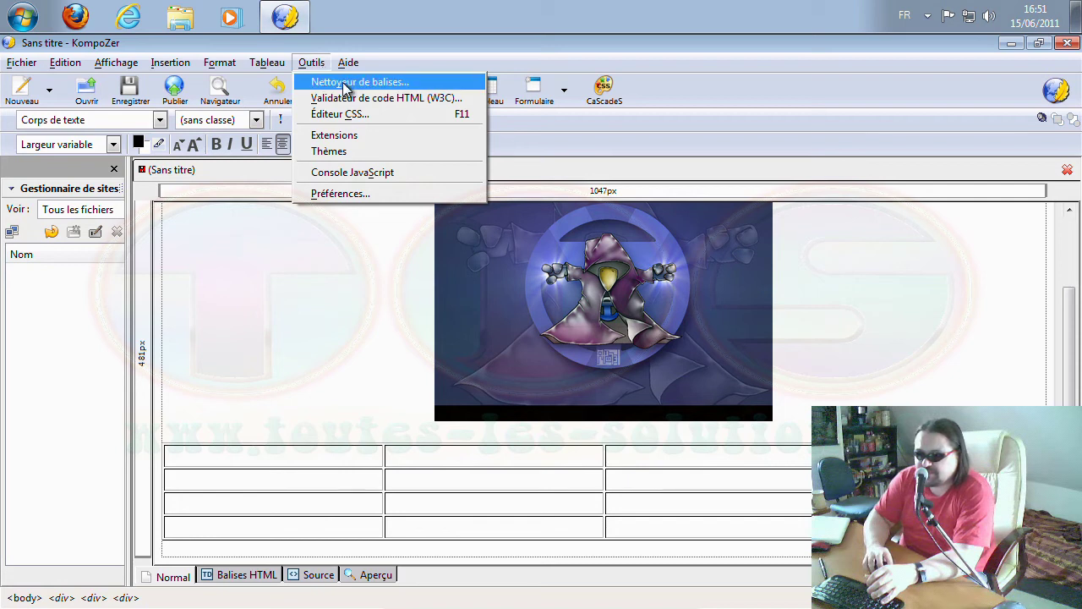
pyautogui.click(405, 118)
pyautogui.moveTo(555, 260); pyautogui.dragTo(431, 187)
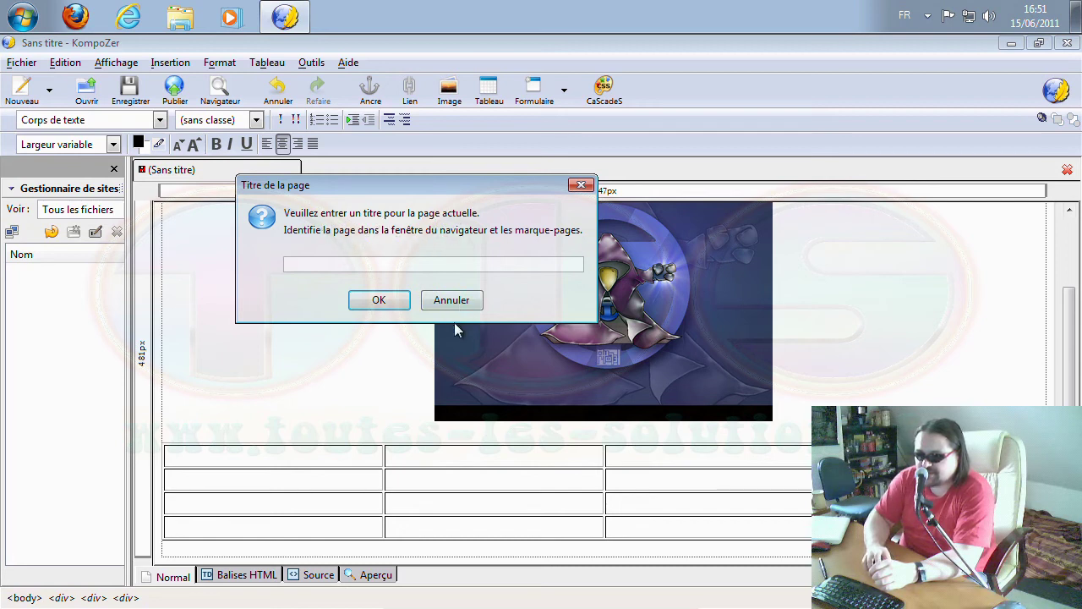
pyautogui.click(452, 300)
# Step: Review the installed extensions, browse the Mozilla add-ons site in Firefox for more of them, and close the extensions manager
pyautogui.click(311, 64)
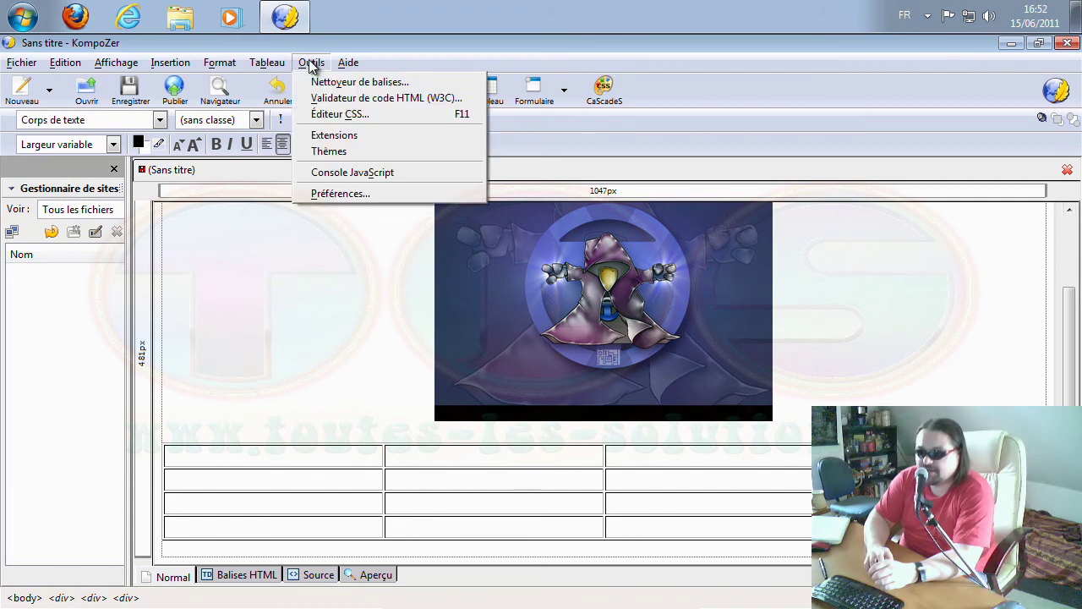
pyautogui.click(373, 137)
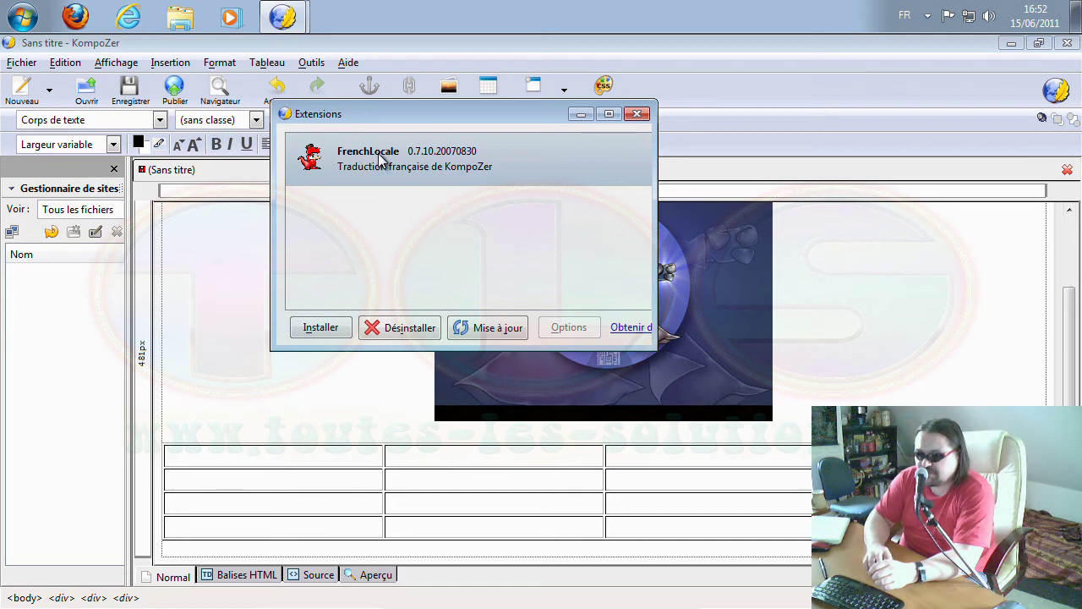
pyautogui.click(627, 330)
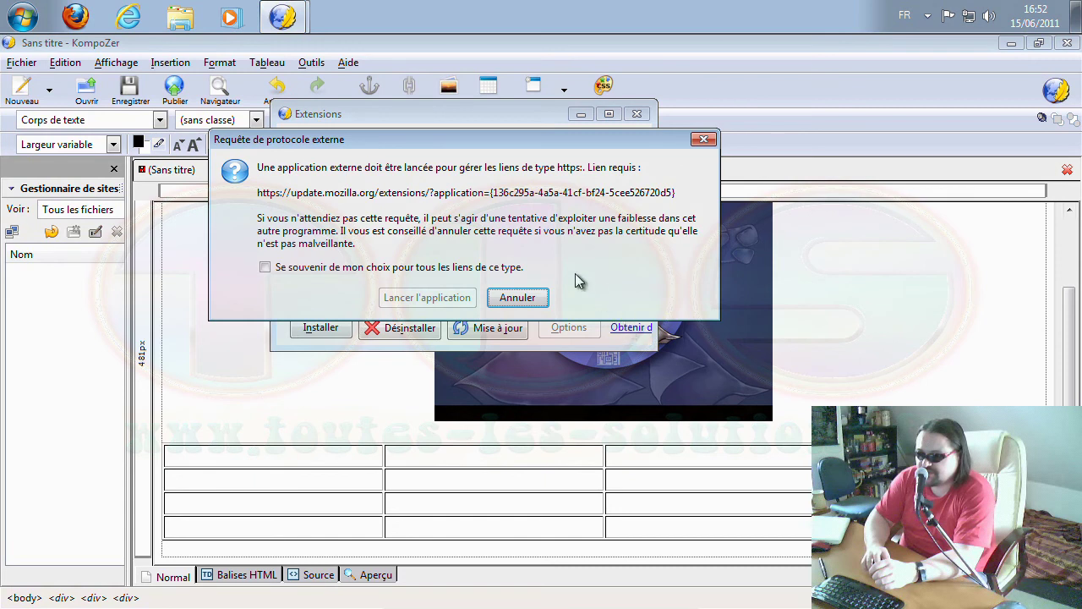
pyautogui.click(426, 298)
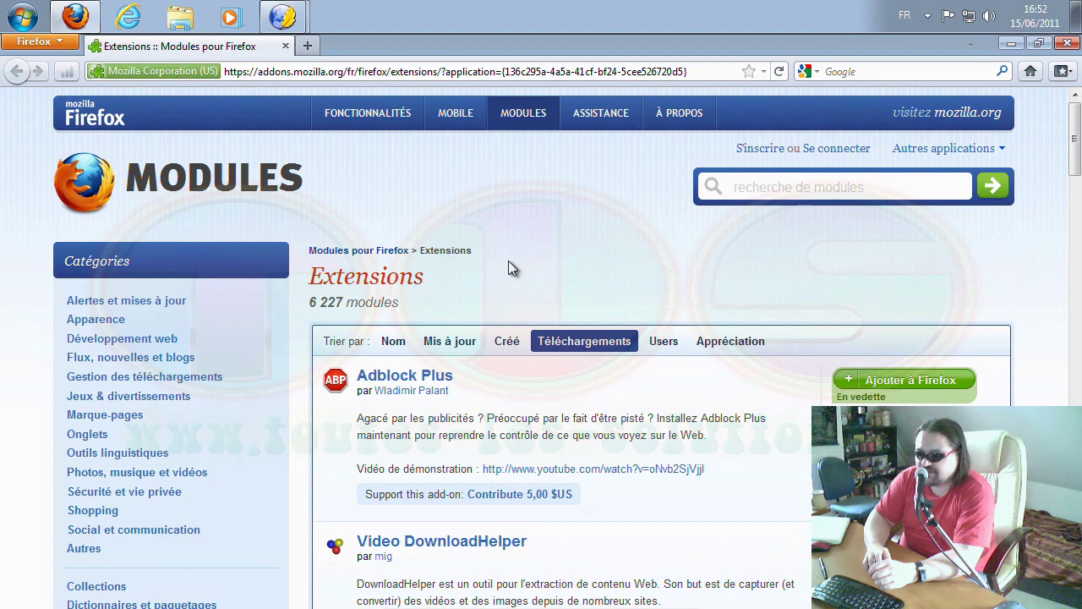
pyautogui.scroll(-2, 509, 262)
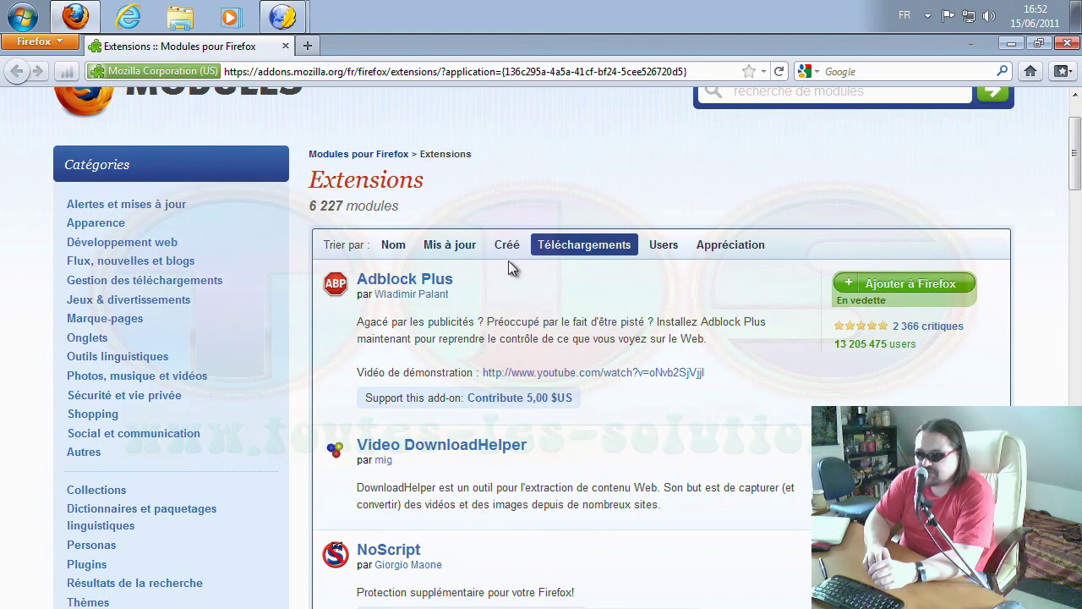
pyautogui.scroll(-10, 511, 268)
pyautogui.scroll(7, 511, 267)
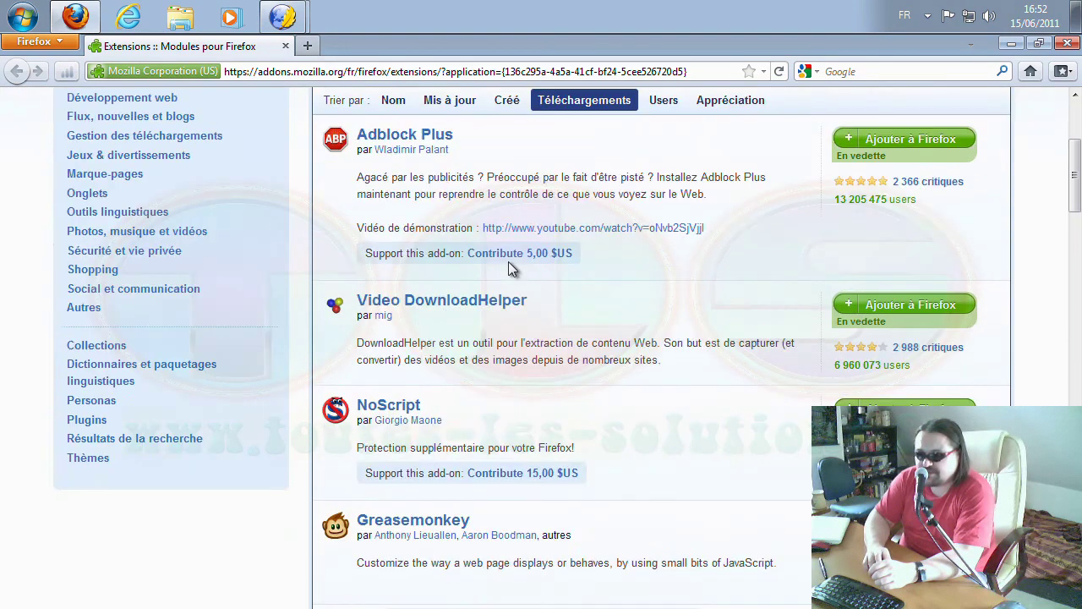
pyautogui.scroll(6, 544, 218)
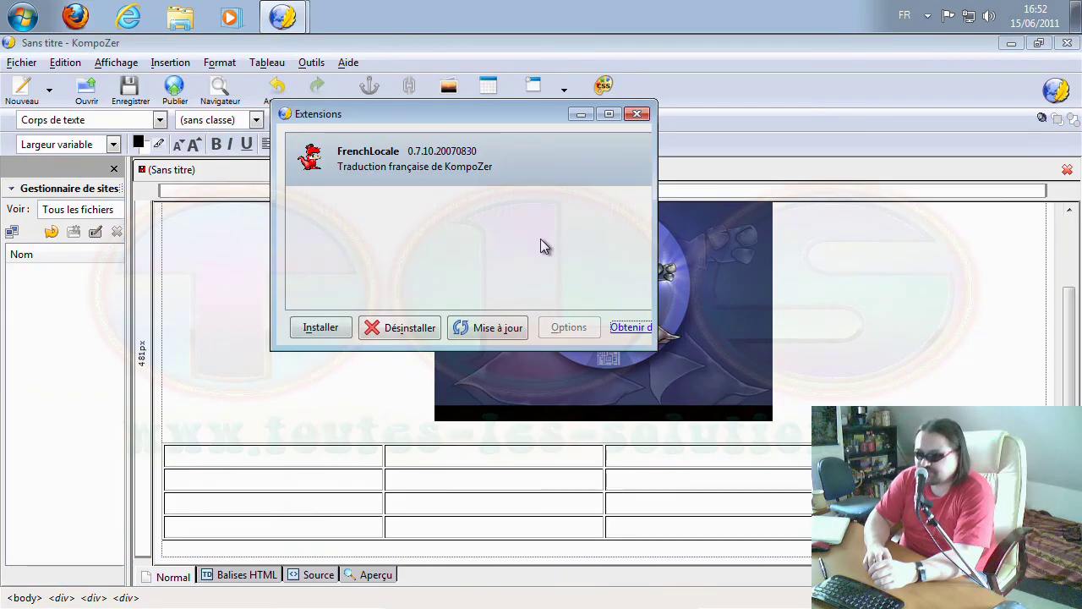
pyautogui.click(639, 115)
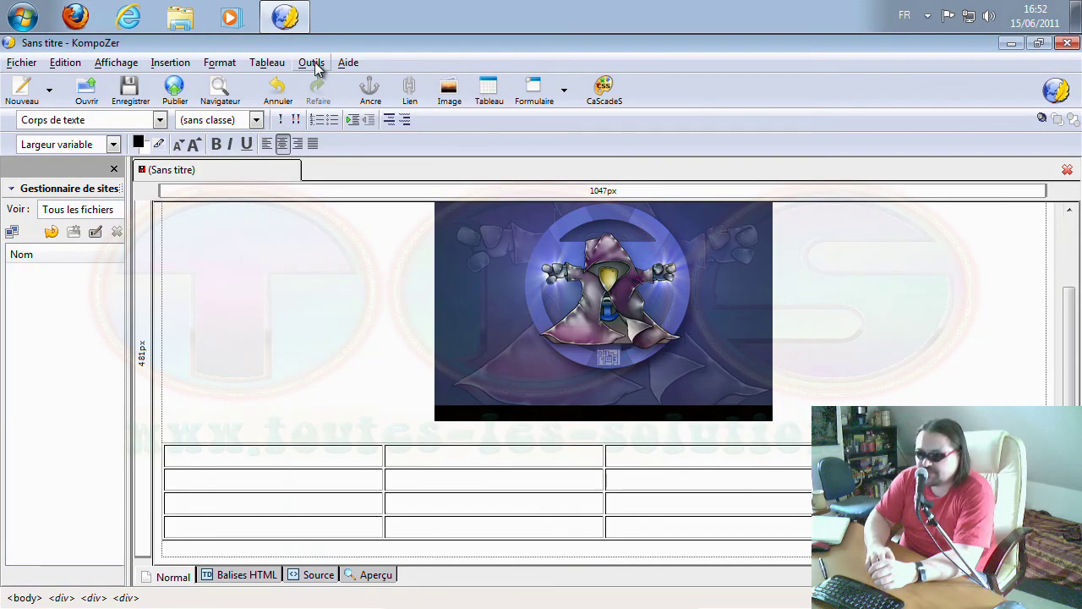
# Step: Review the installed themes in the theme manager and close it
pyautogui.click(313, 63)
pyautogui.click(364, 154)
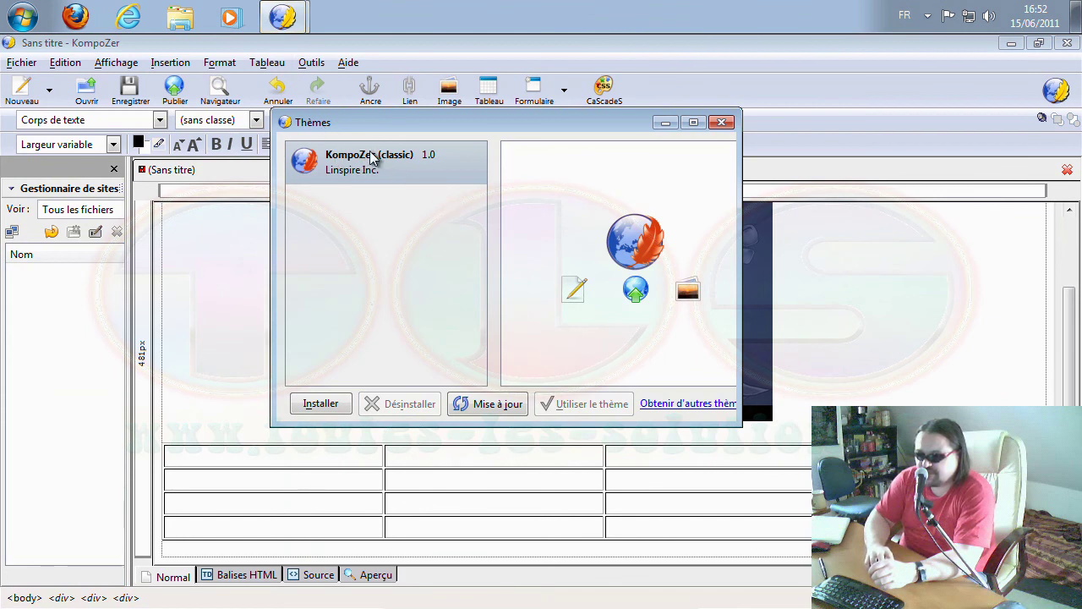
pyautogui.click(717, 124)
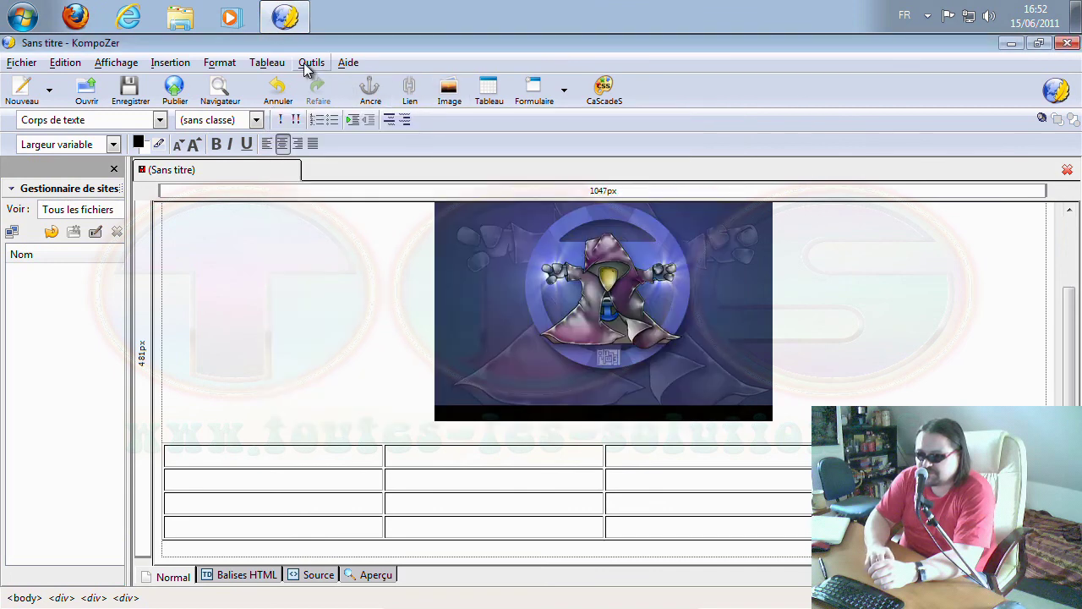
# Step: Review the general, font, page and advanced preferences and close them without applying any change
pyautogui.click(310, 64)
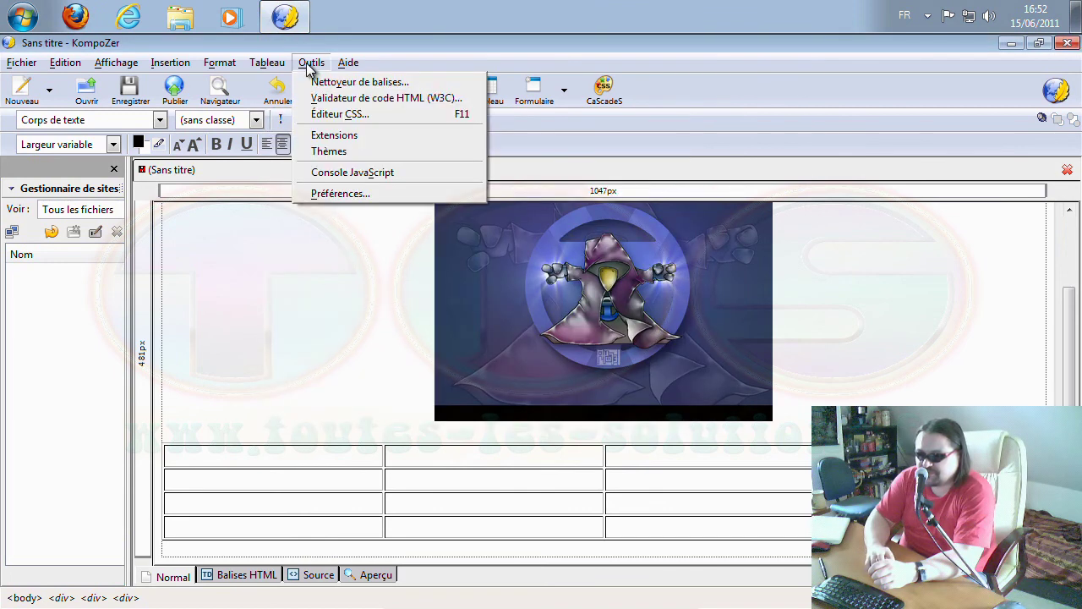
pyautogui.click(364, 193)
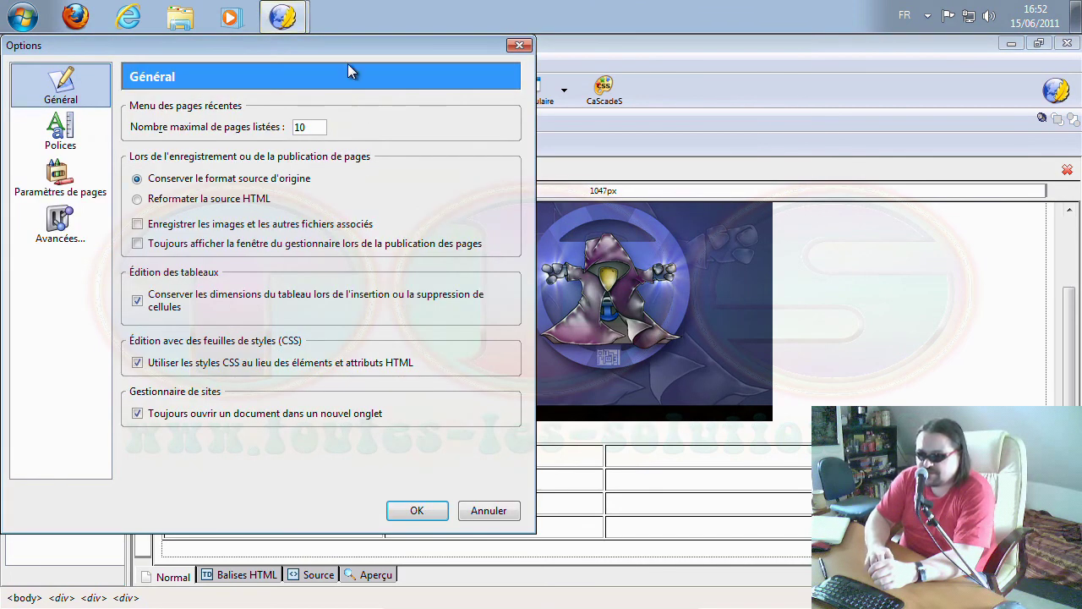
pyautogui.moveTo(325, 44); pyautogui.dragTo(519, 40)
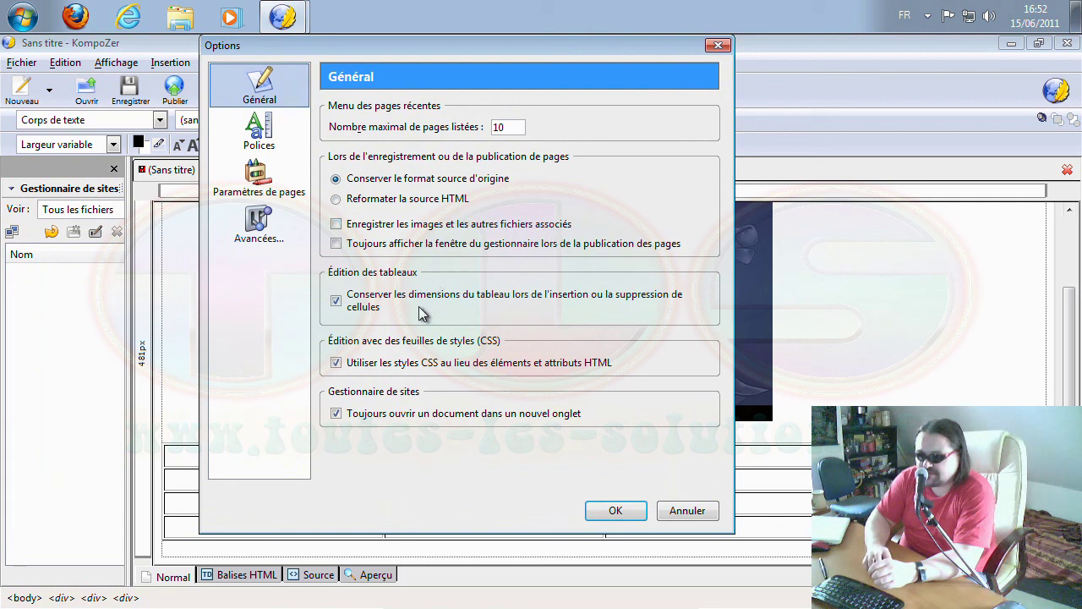
pyautogui.click(254, 137)
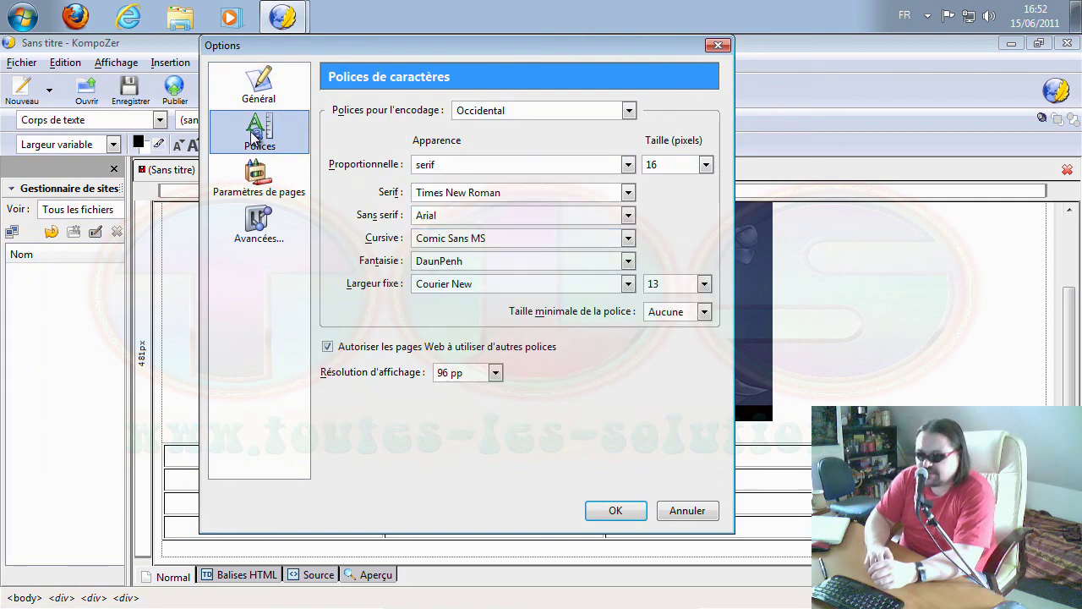
pyautogui.click(260, 179)
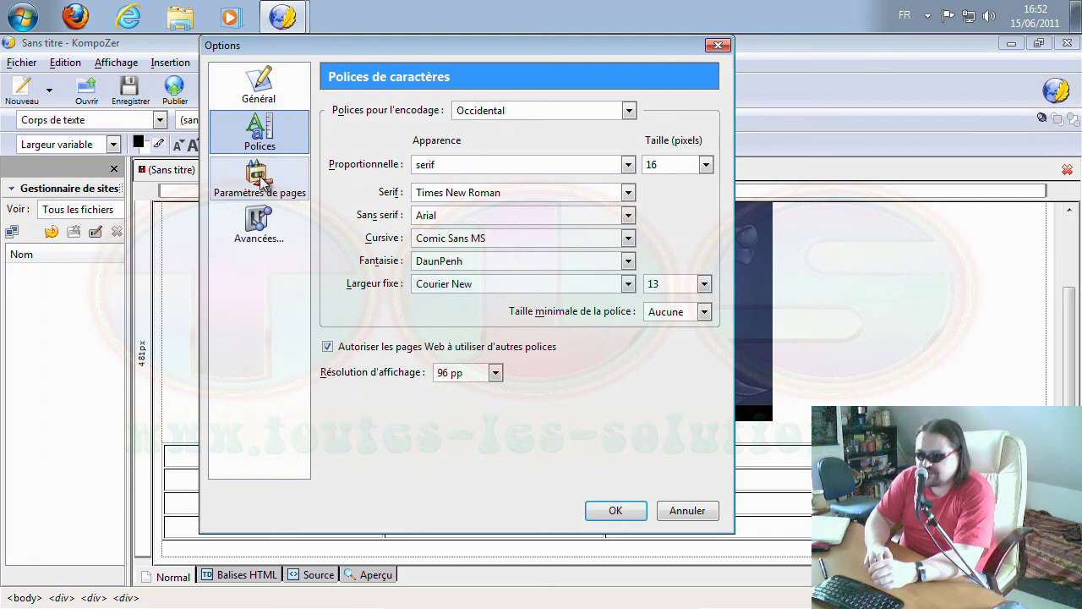
pyautogui.click(258, 230)
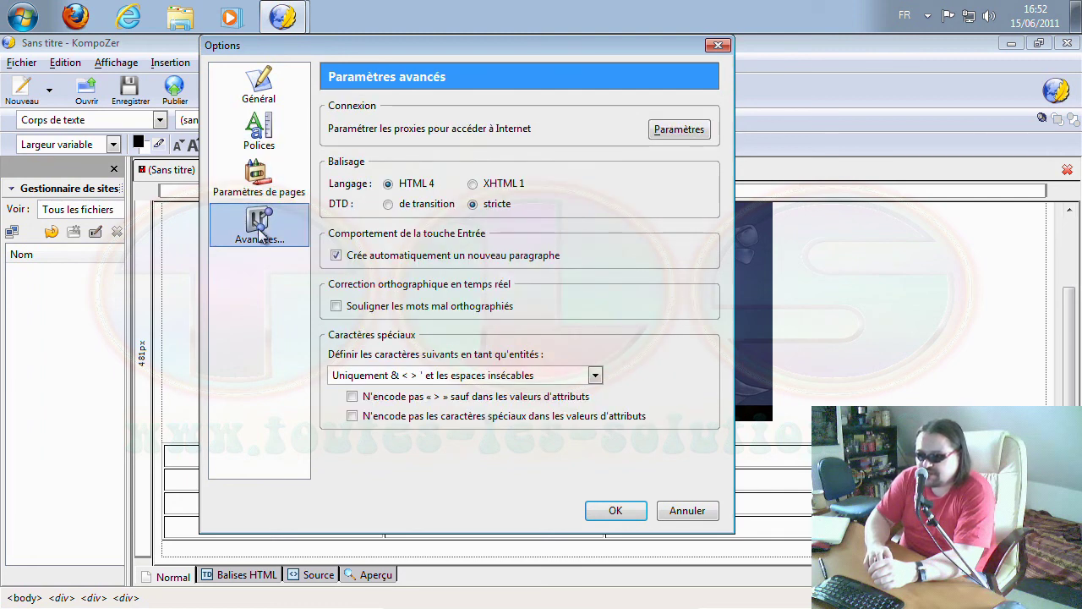
pyautogui.click(683, 511)
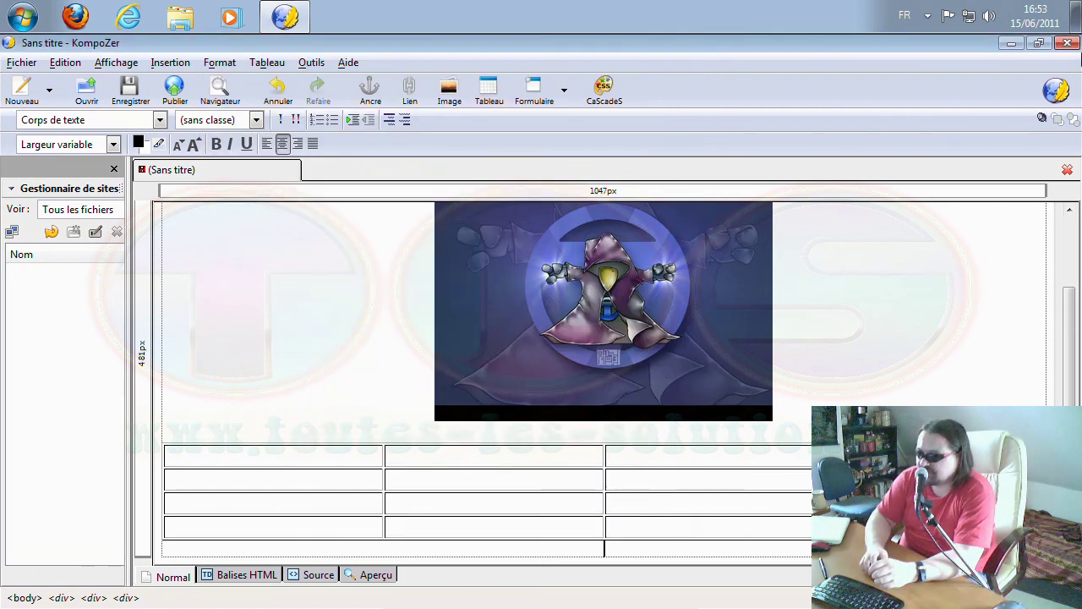
# Step: Close the editor and discard the untitled page's changes
pyautogui.click(1069, 49)
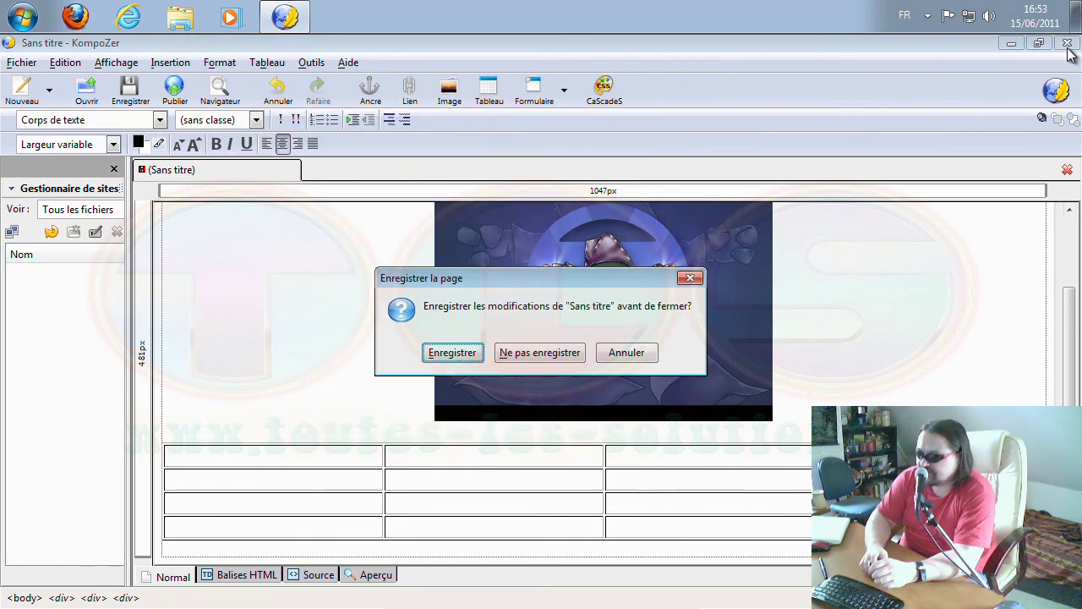
pyautogui.click(546, 353)
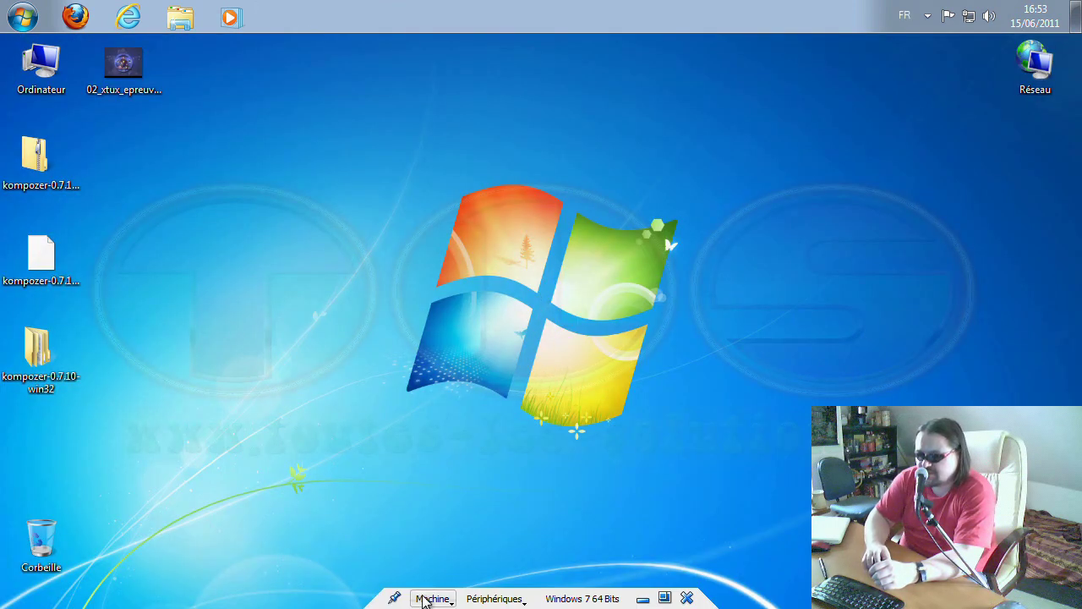
# Step: Switch the Windows 7 64 Bits virtual machine out of full-screen mode and minimize its window
pyautogui.click(433, 599)
pyautogui.click(508, 327)
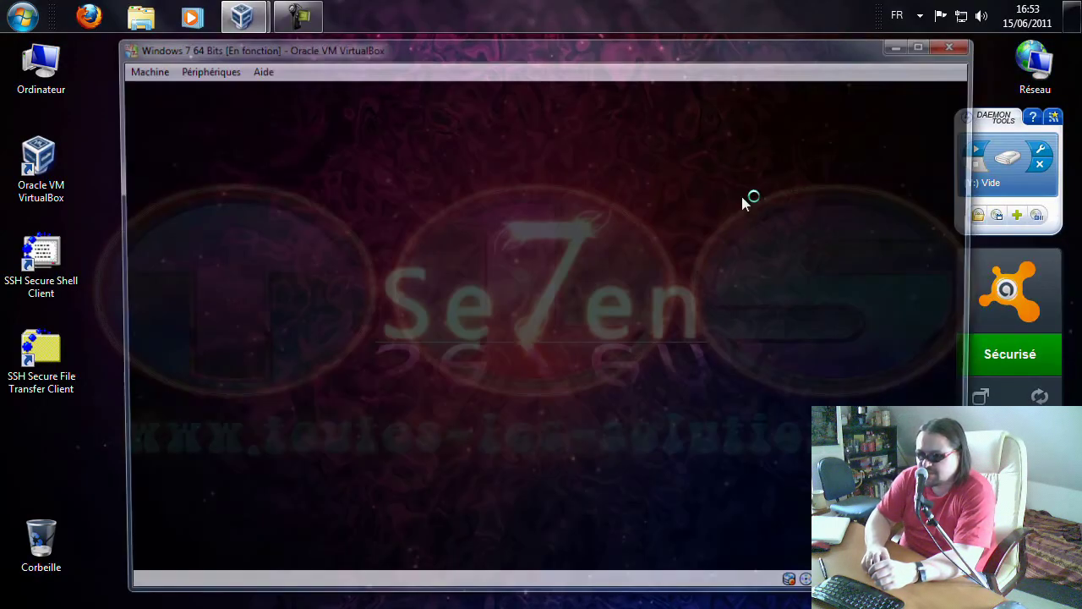
pyautogui.click(905, 42)
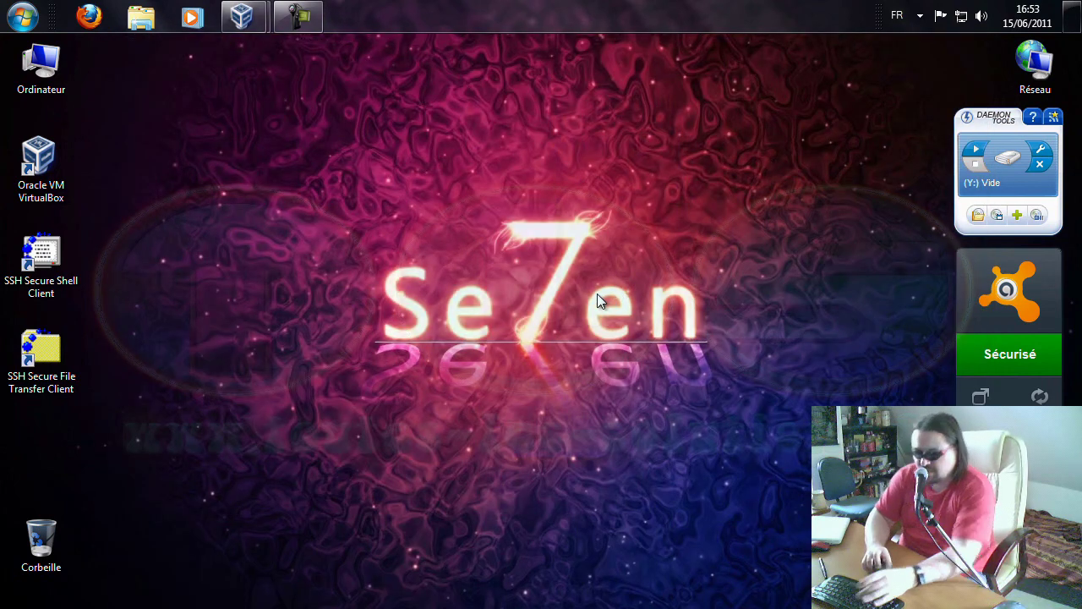